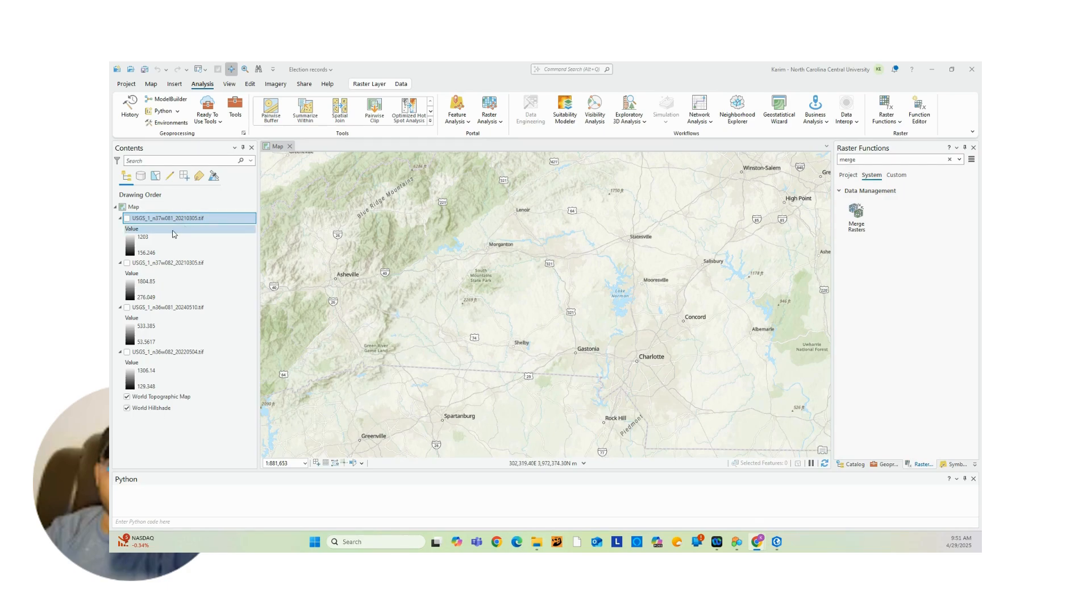
Step: Turn on the four USGS elevation tiles and view their full extent on the map
left_click(127, 219)
left_click(127, 263)
left_click(126, 308)
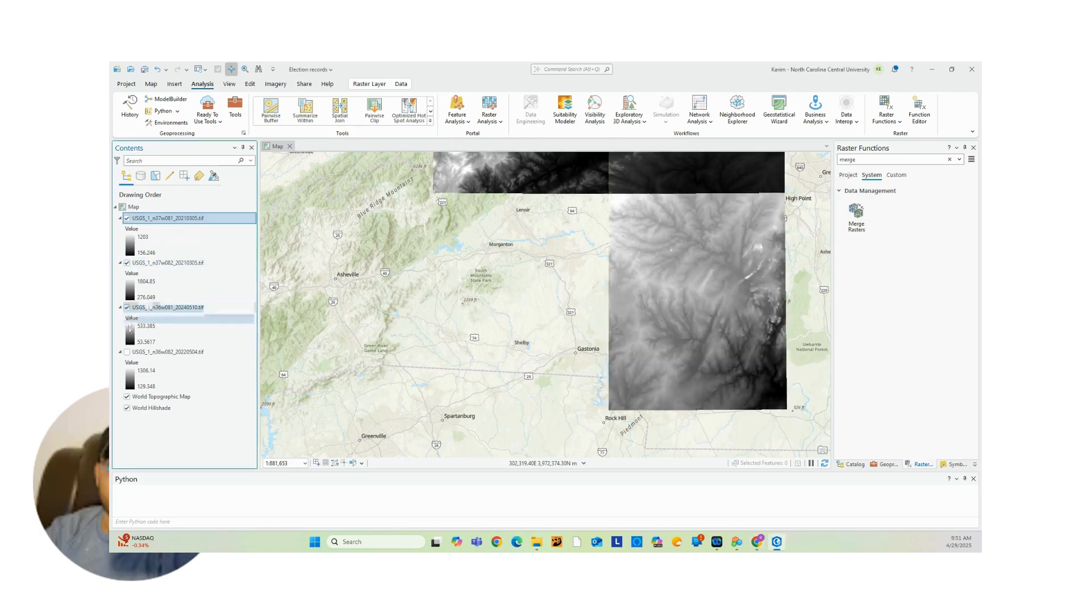
left_click(127, 352)
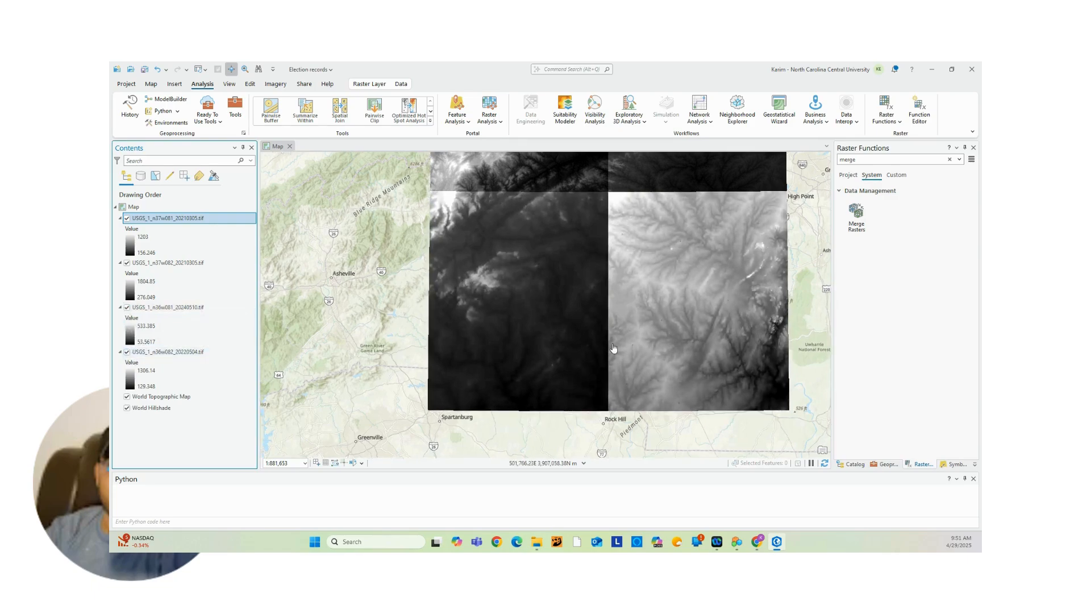
scroll(613, 348, "up", 4)
scroll(613, 349, "down", 5)
scroll(649, 259, "down", 2)
scroll(648, 260, "up", 2)
scroll(648, 260, "down", 2)
scroll(648, 259, "up", 2)
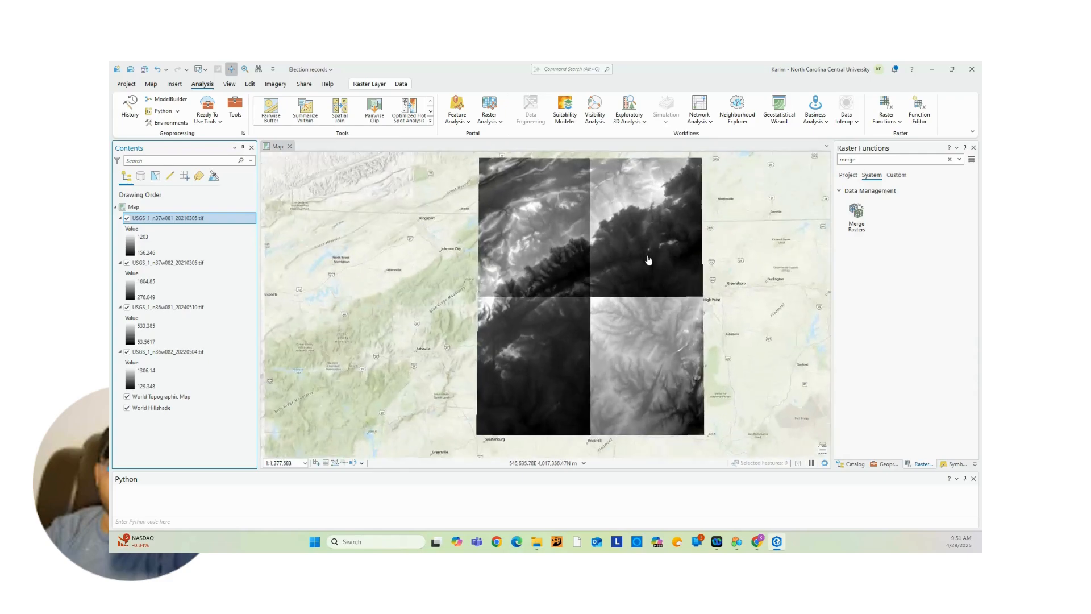
left_click_drag(646, 258, 569, 271)
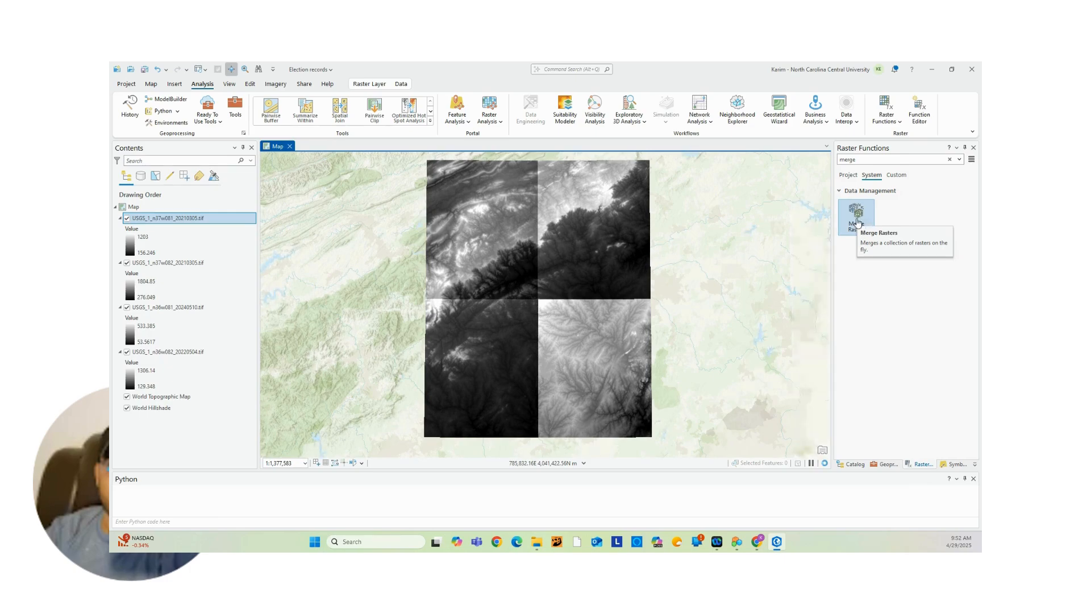
Step: Set up the Merge Rasters function with all four USGS elevation tiles as input rasters
left_click(857, 221)
left_click(965, 202)
left_click(960, 208)
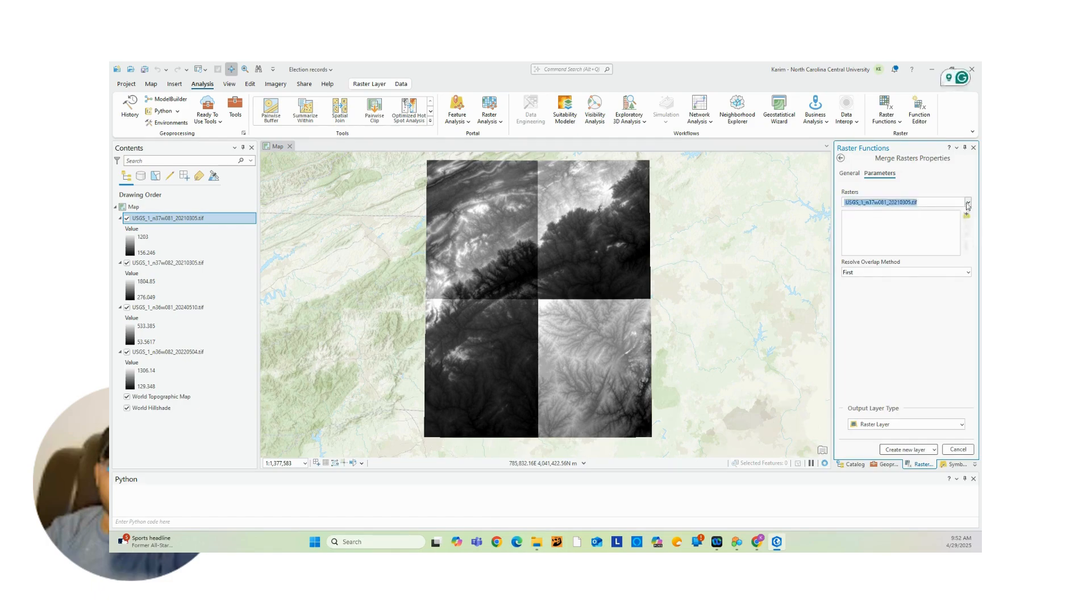
left_click(967, 201)
left_click(960, 217)
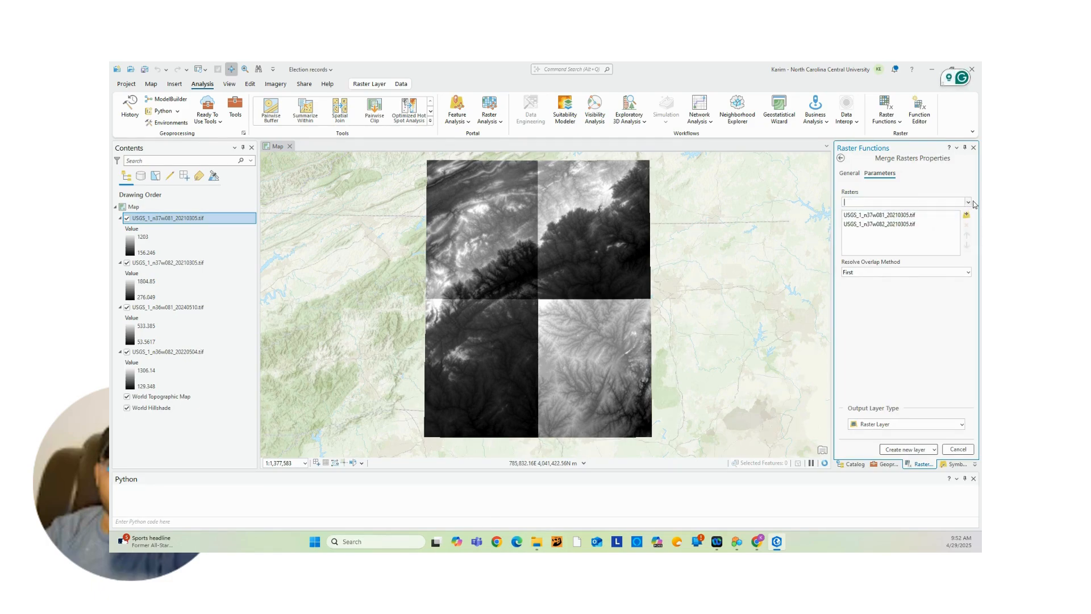
left_click(969, 202)
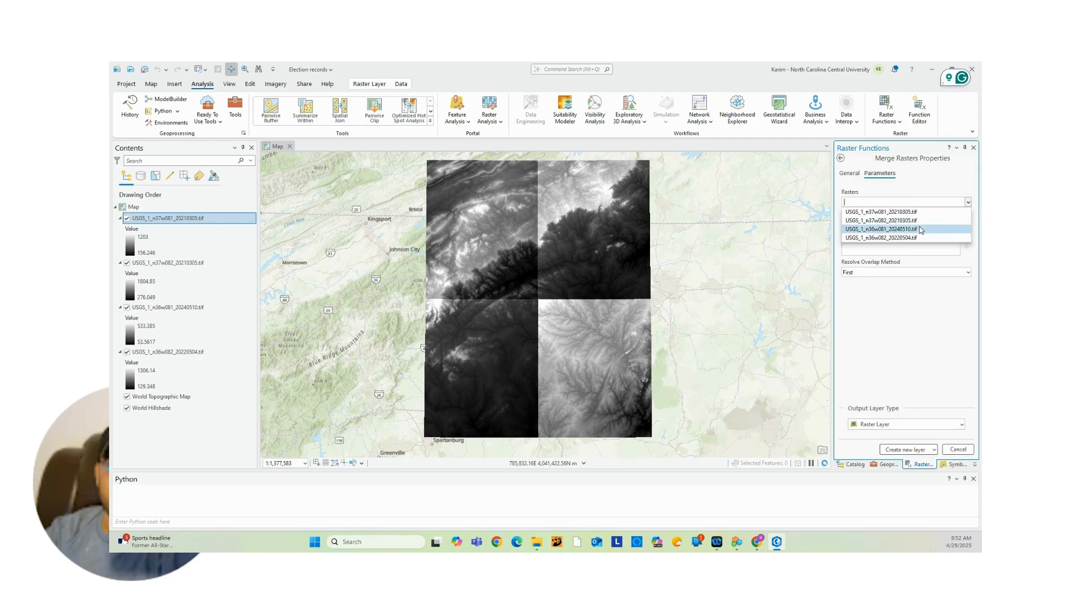
left_click(921, 229)
left_click(968, 202)
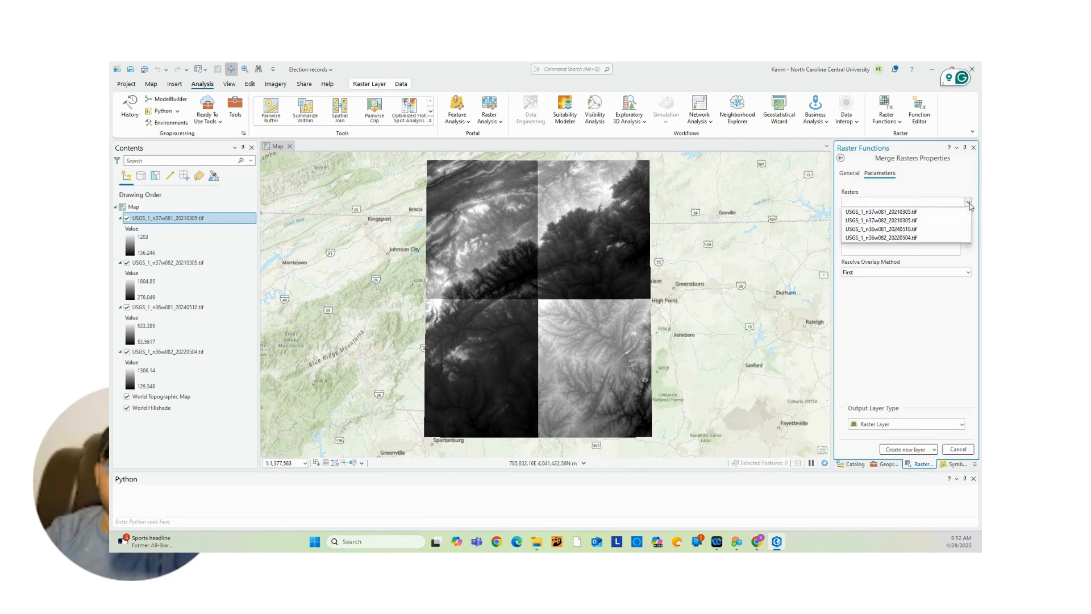
left_click(912, 238)
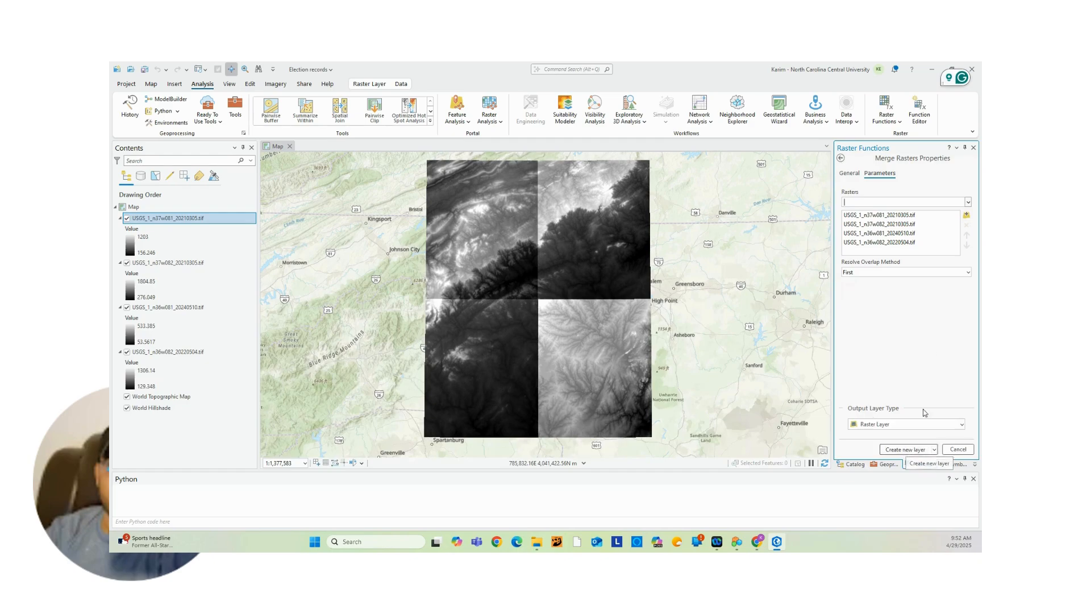
Step: Review the overlap methods, keep First, and create the merged result as a new raster layer
left_click(968, 274)
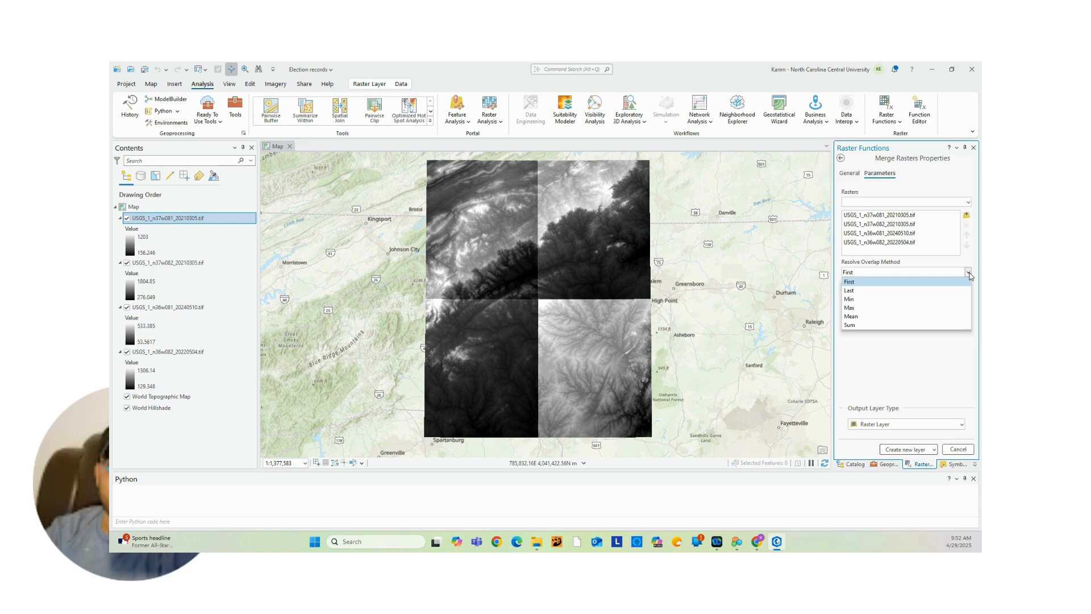
left_click(969, 274)
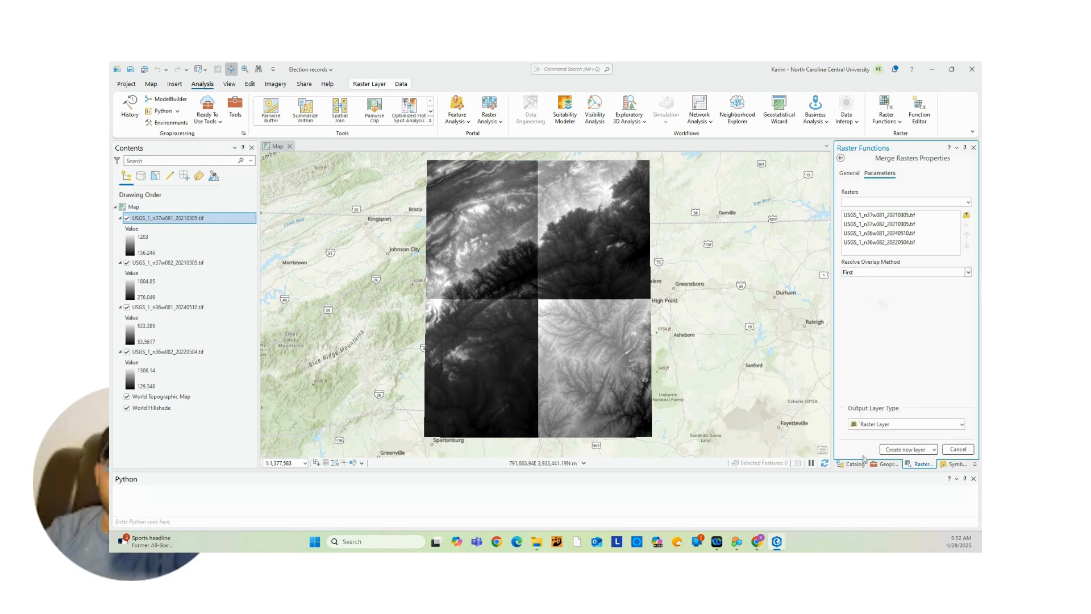
left_click(901, 452)
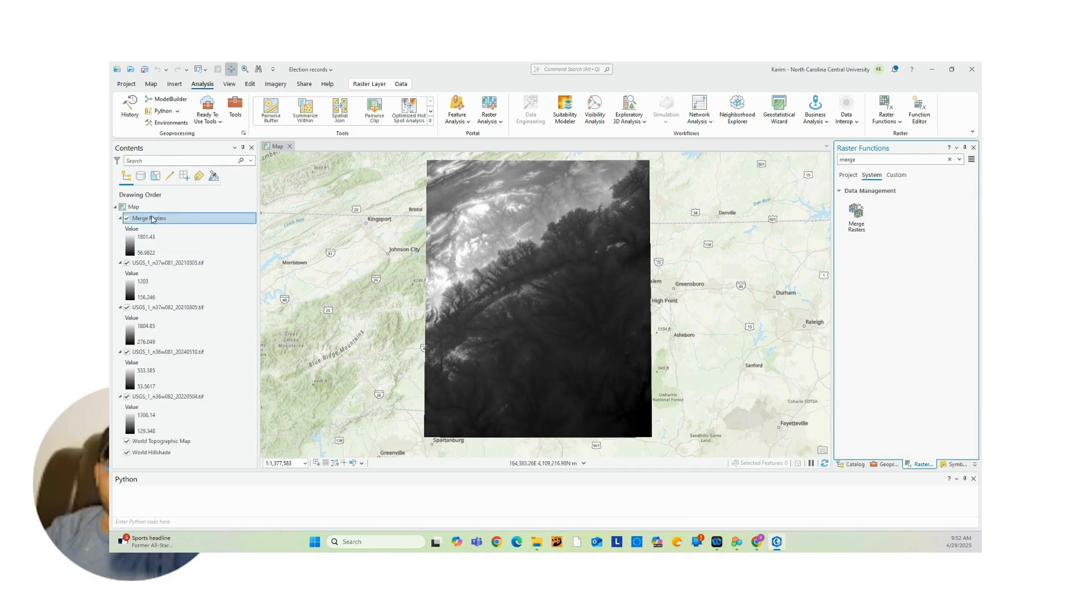
Step: Toggle the Merge Rasters layer off and on to compare it with the original tiles
left_click(126, 219)
left_click(126, 219)
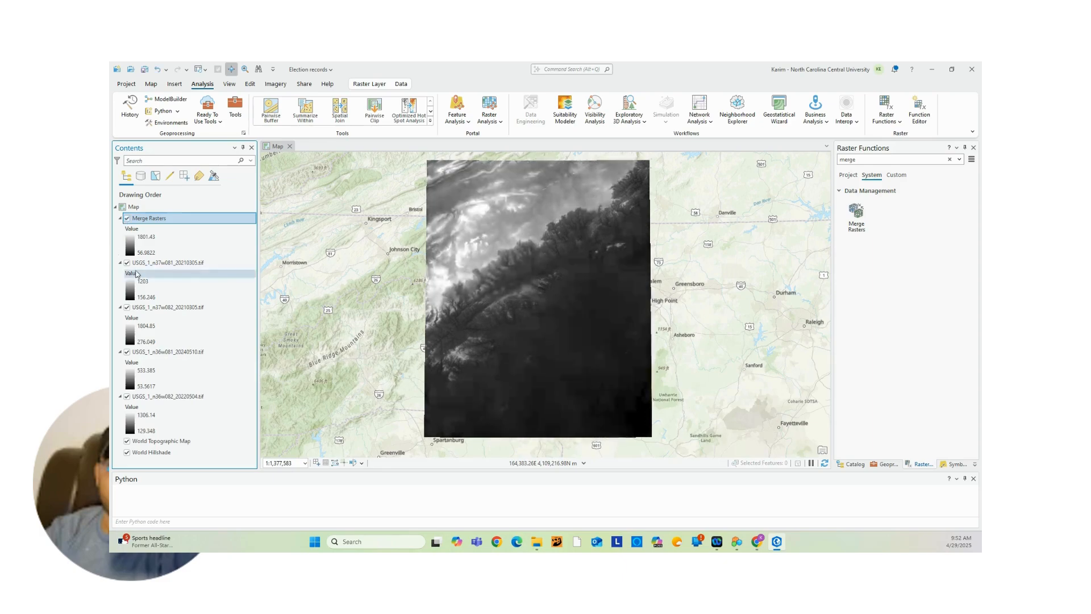
left_click(127, 219)
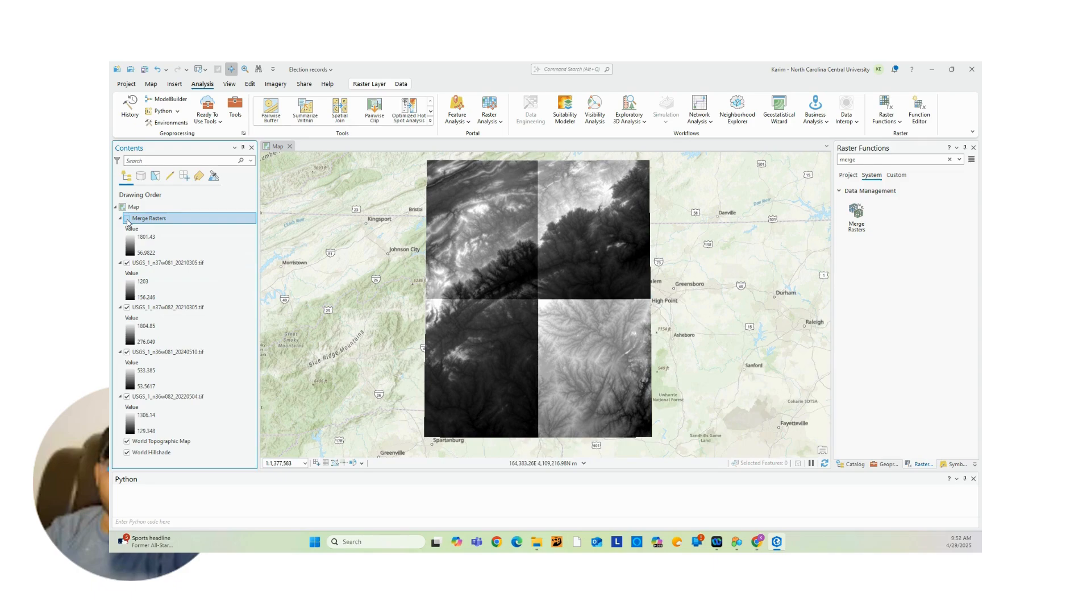
left_click(126, 218)
left_click(127, 218)
left_click(127, 218)
Step: Turn off the four original USGS tiles, leaving the Merge Rasters layer on
left_click(126, 262)
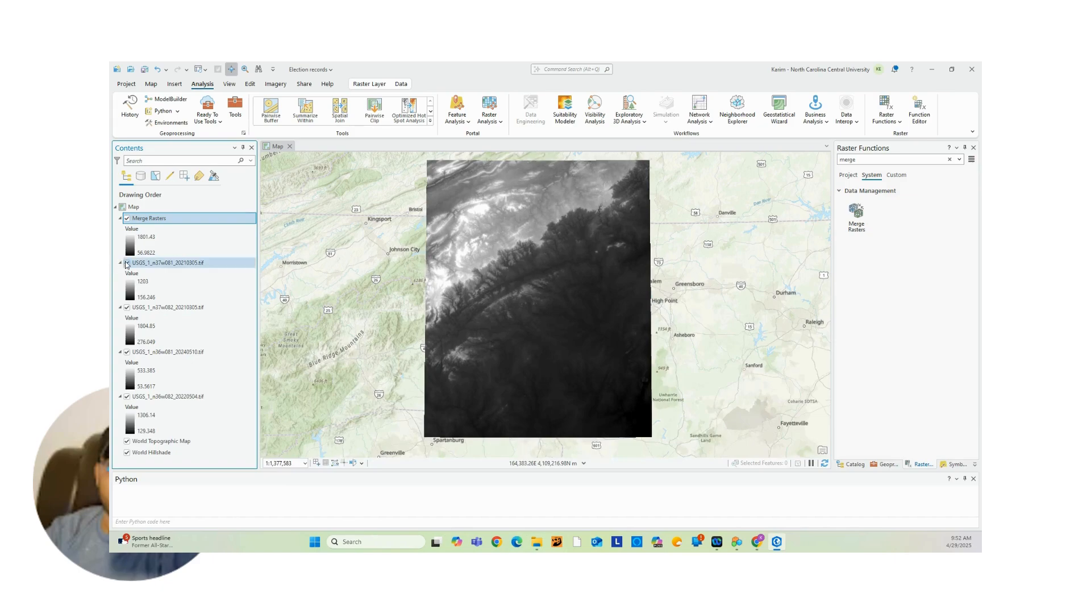
left_click(126, 307)
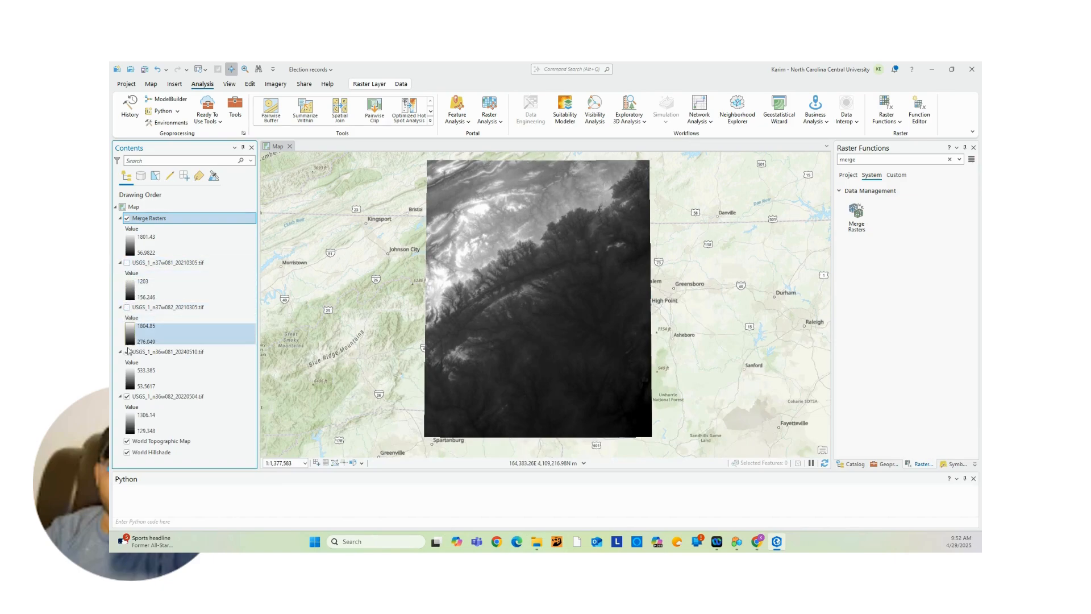
left_click(127, 352)
left_click(127, 396)
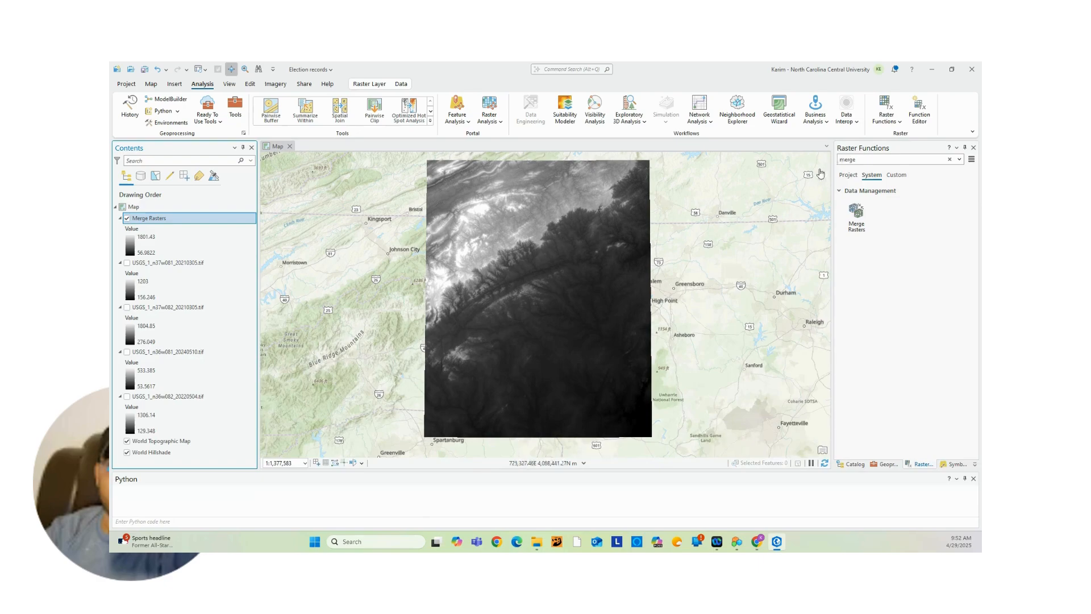
Step: Close the raster functions, find the Flow Direction geoprocessing tool, and use Merge Rasters as its input surface raster
left_click(974, 148)
left_click(917, 159)
left_click_drag(877, 160, 849, 165)
type("flow direction")
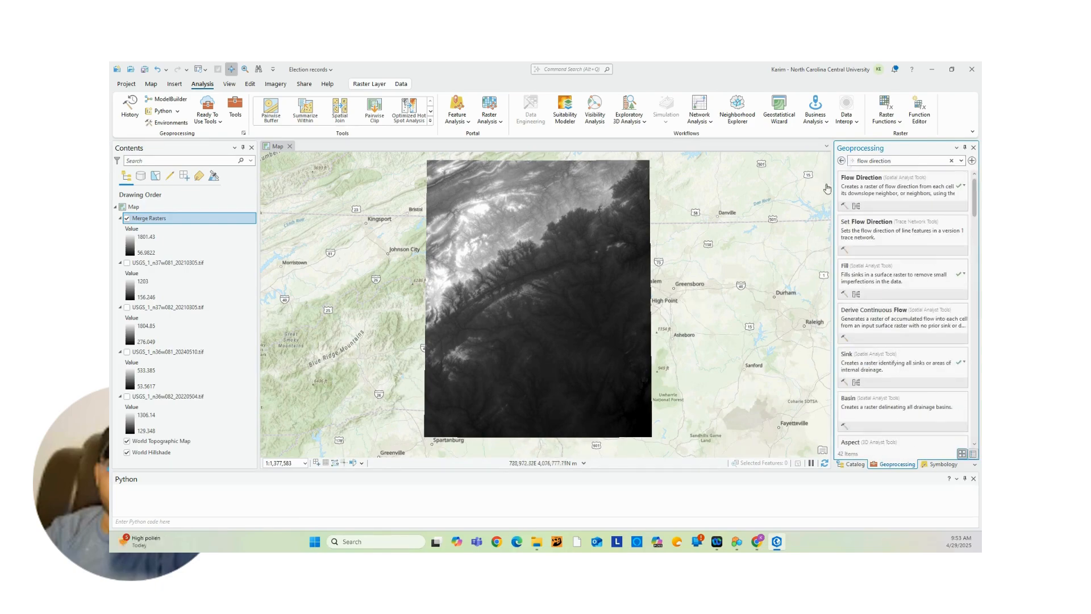
left_click(869, 185)
left_click(910, 198)
left_click(897, 206)
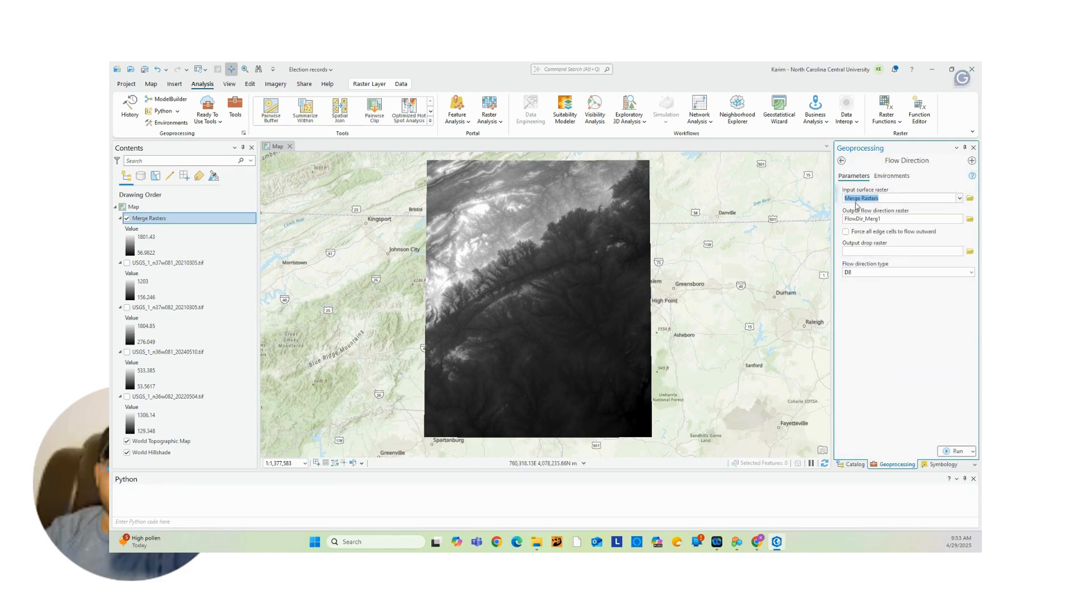
Step: Name the output flow direction raster FlowDir1 and run the tool with the D8 flow direction type
left_click(886, 219)
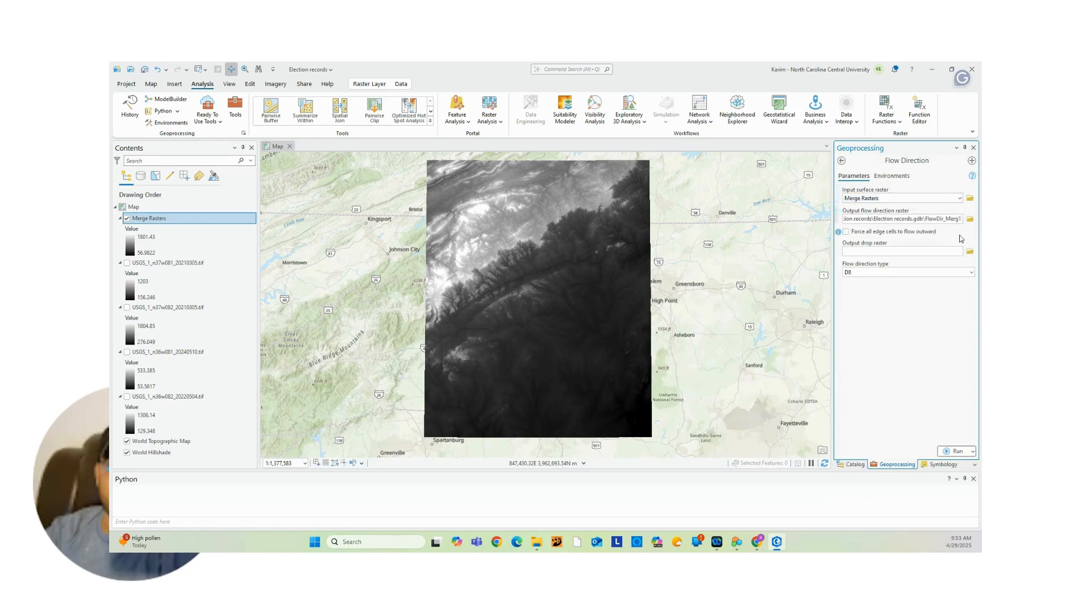
key("BackSpace")
key("BackSpace")
key("BackSpace")
key("BackSpace")
key("BackSpace")
key("BackSpace")
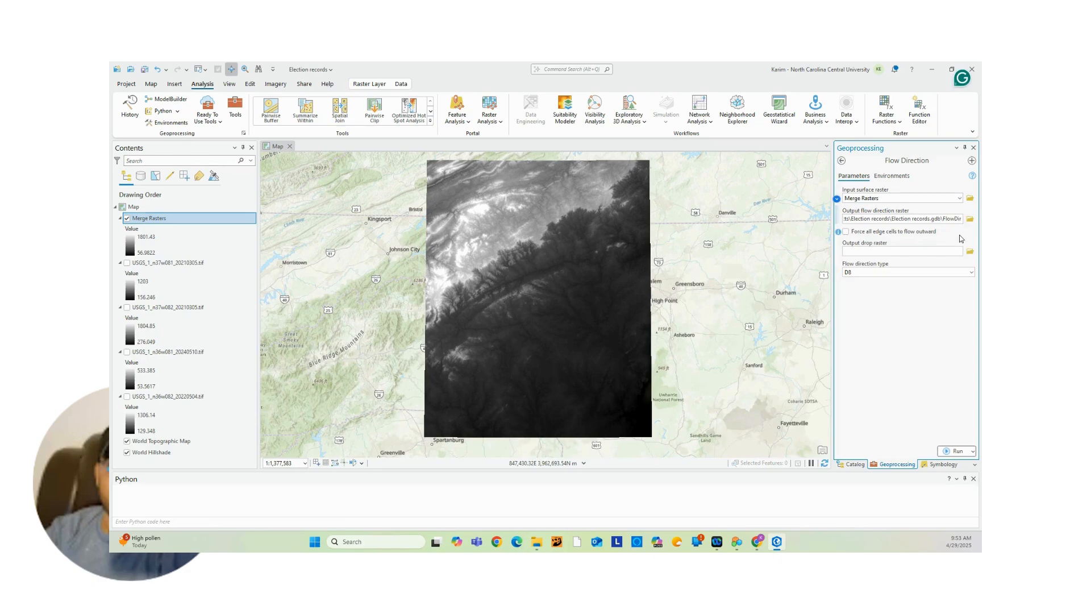
type("1")
left_click(956, 451)
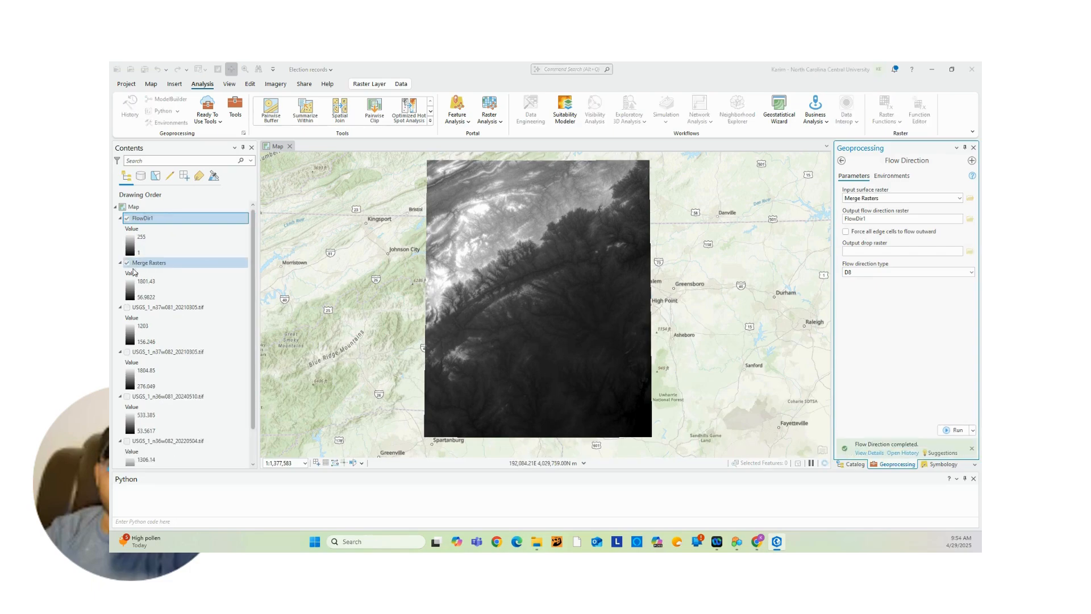
Step: Hide the Merge Rasters layer to reveal the FlowDir1 raster
left_click(127, 263)
left_click(126, 264)
left_click(127, 263)
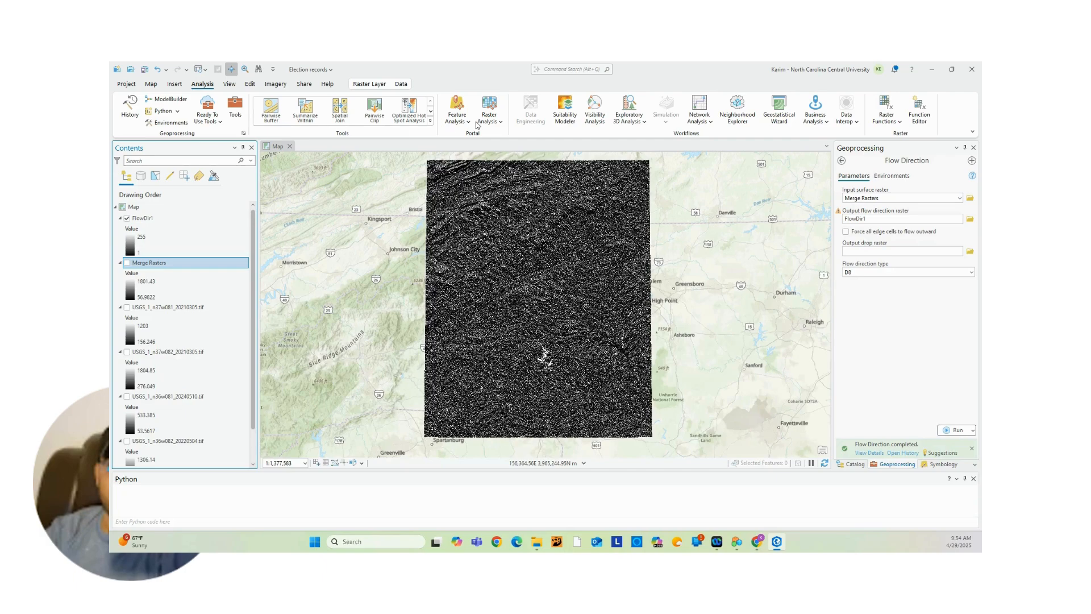
Step: Find the Sink tool and set FlowDir1 as its input D8 flow direction raster
left_click(843, 161)
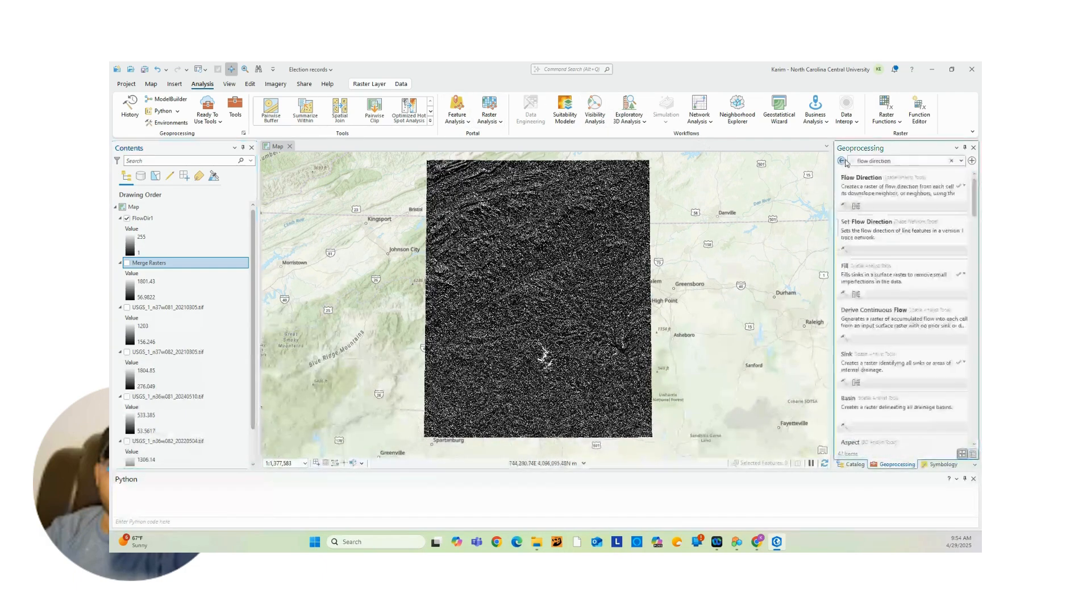
type("sink")
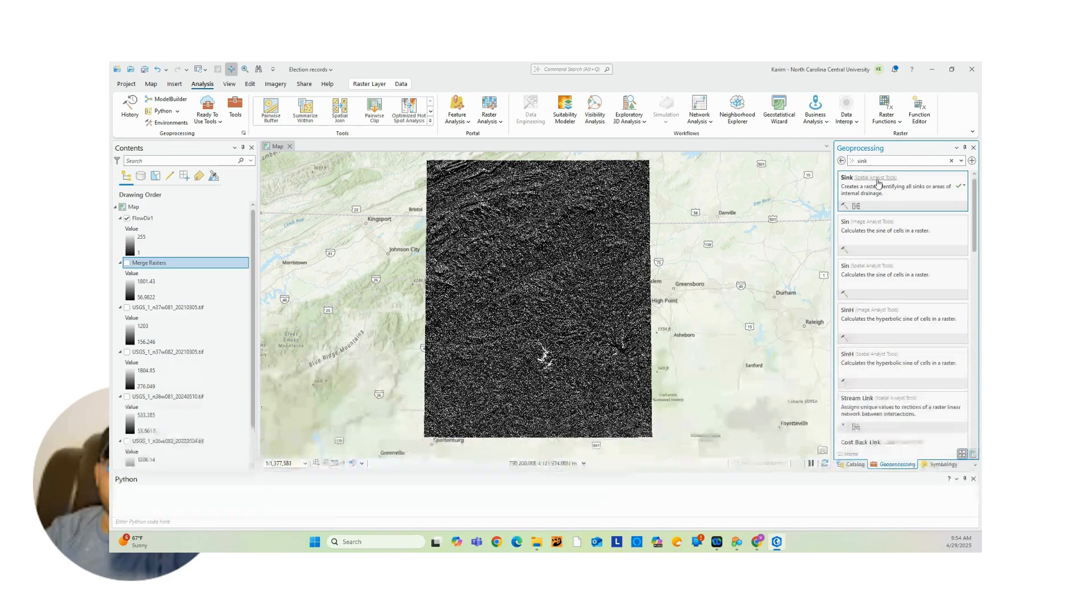
left_click(884, 183)
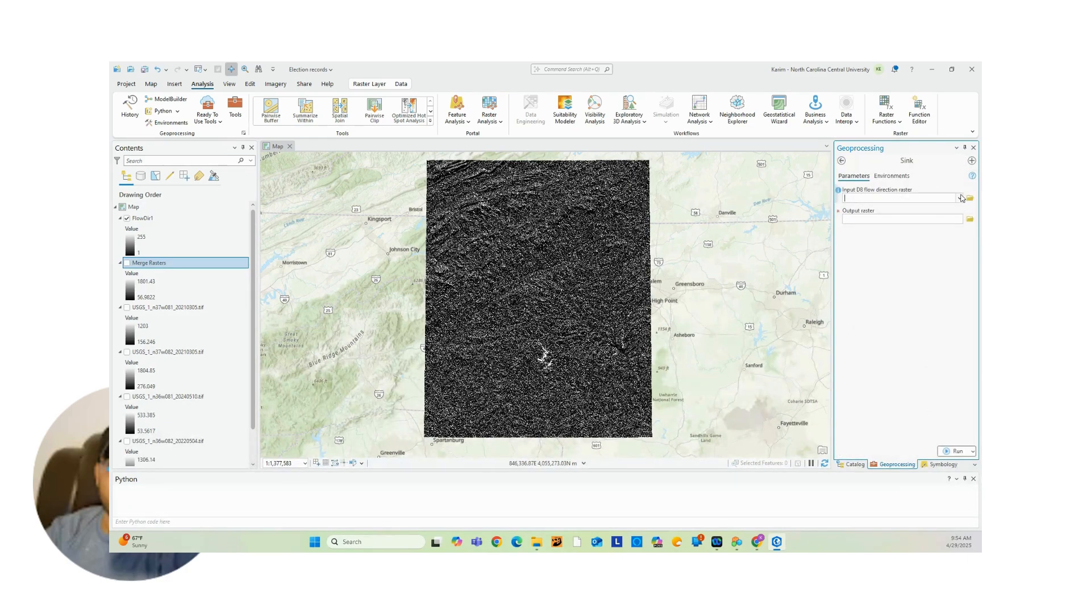
left_click(961, 198)
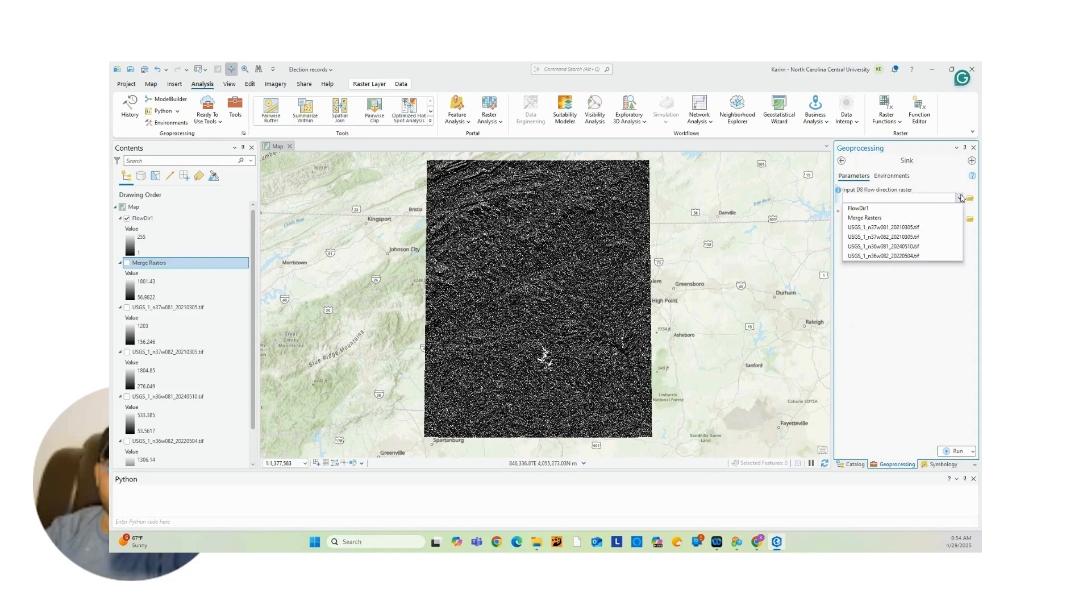
left_click(896, 209)
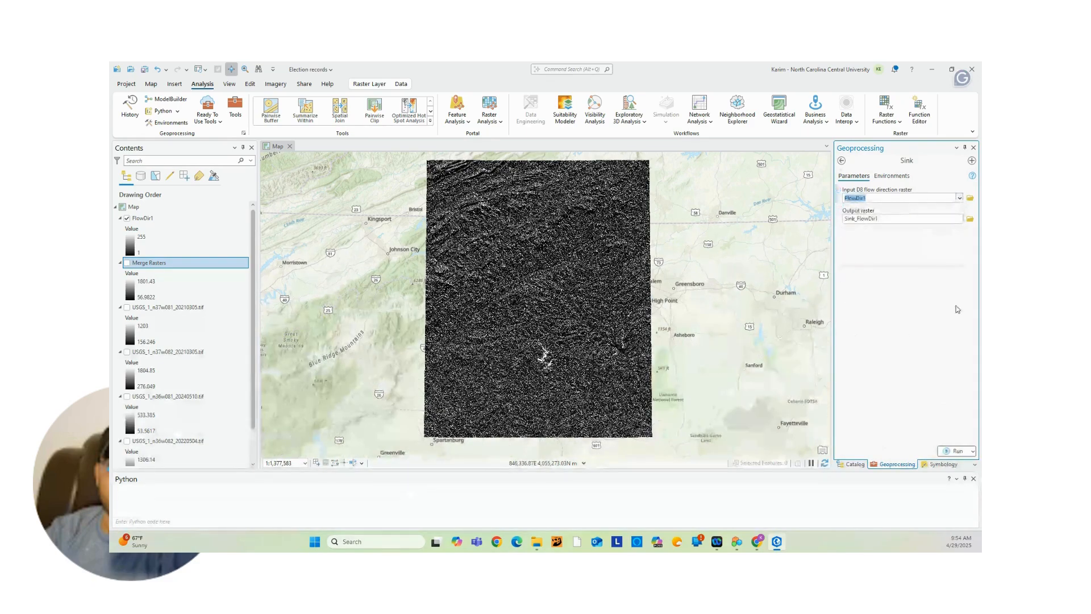
Step: Name the sink output raster Sink_Flow and run the Sink tool
left_click(892, 218)
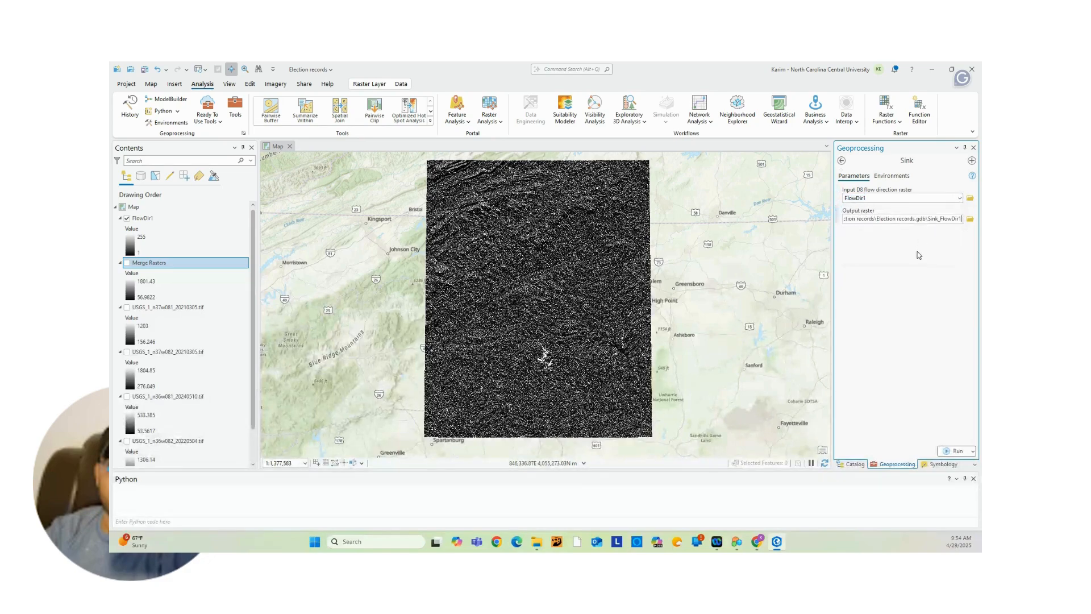
key("BackSpace")
key("BackSpace")
key("BackSpace")
key("BackSpace")
left_click(957, 451)
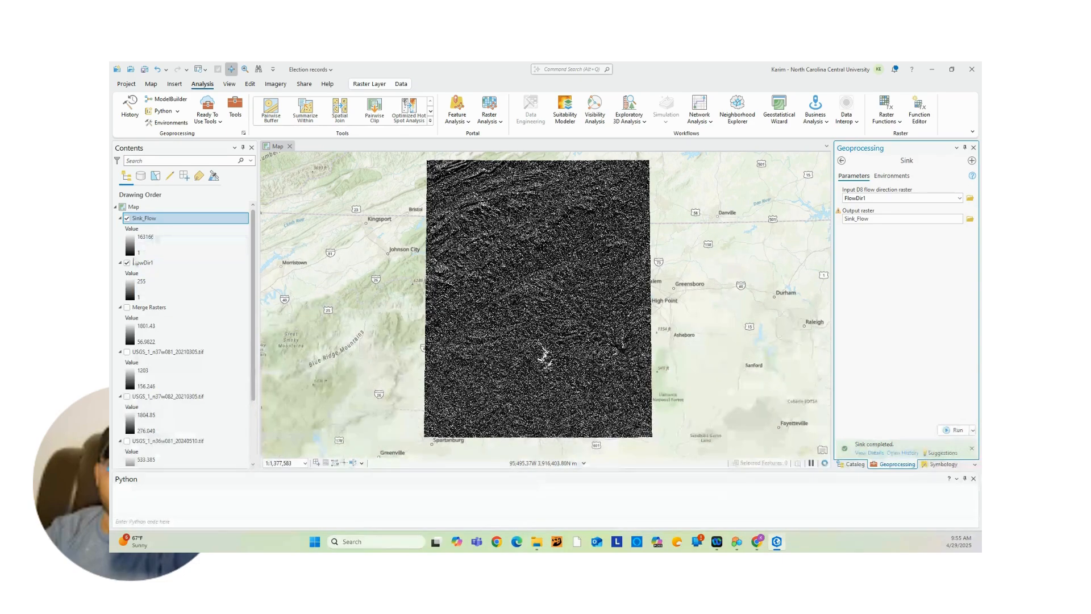
Step: Hide the FlowDir1 layer and examine the Sink_Flow cells along the streams up close
left_click(127, 263)
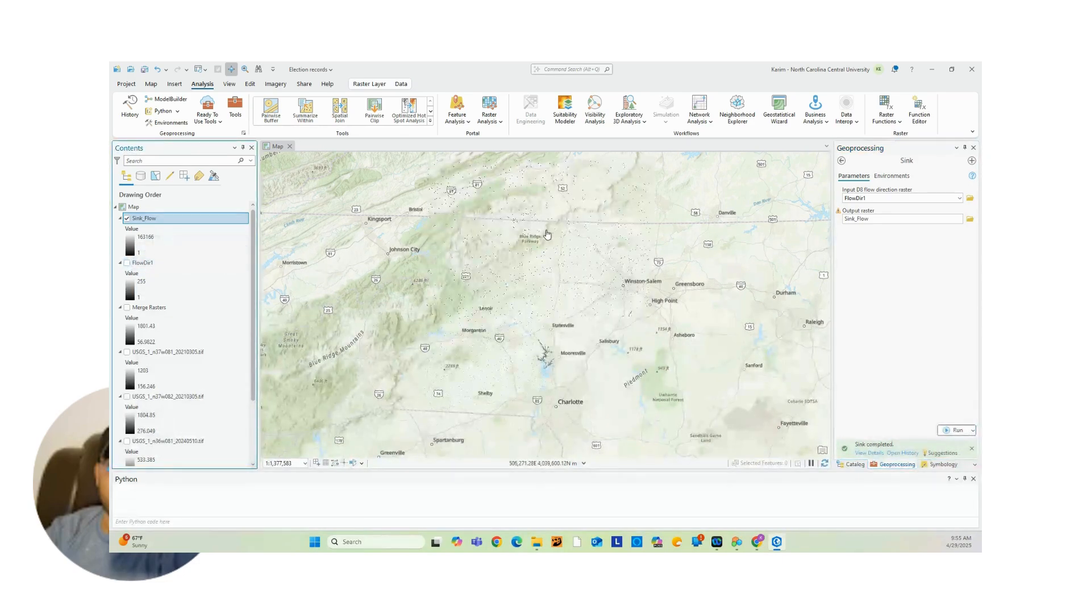
scroll(546, 234, "up", 3)
scroll(547, 235, "up", 5)
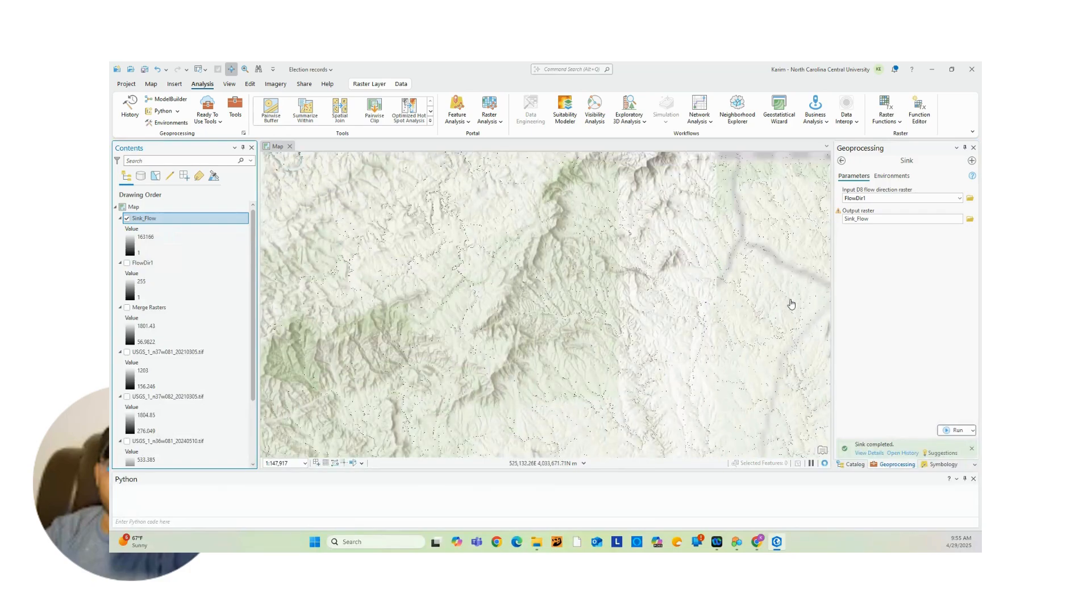
scroll(679, 319, "up", 3)
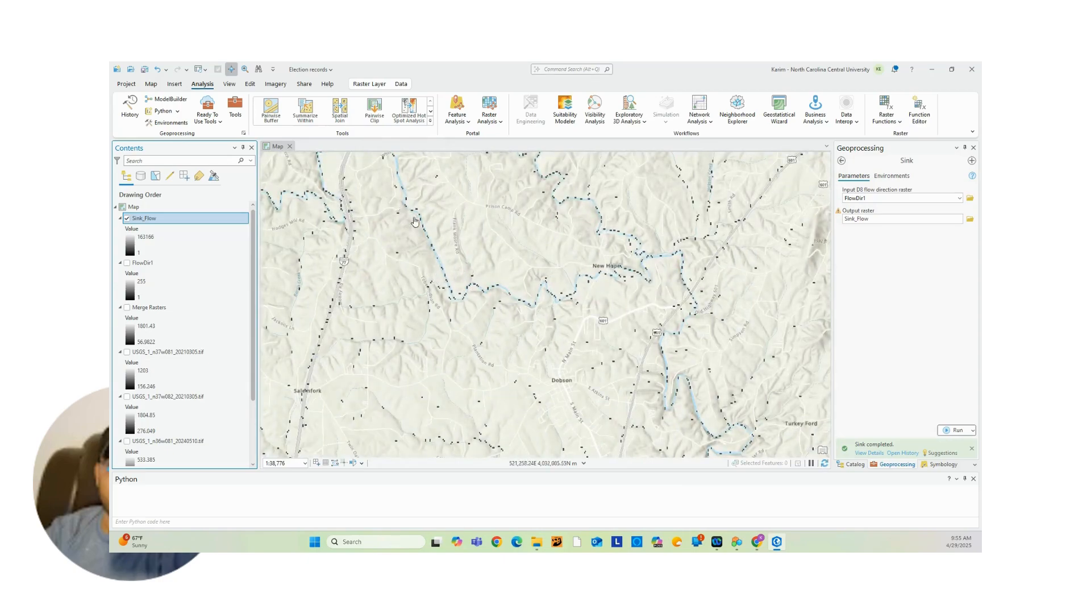
scroll(510, 278, "down", 2)
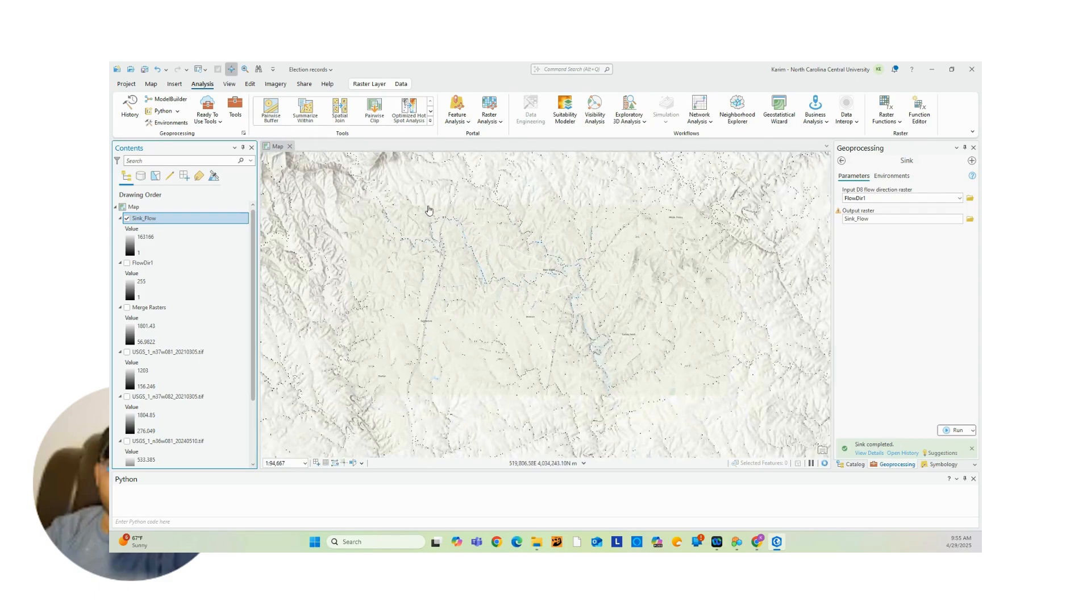
scroll(604, 266, "up", 3)
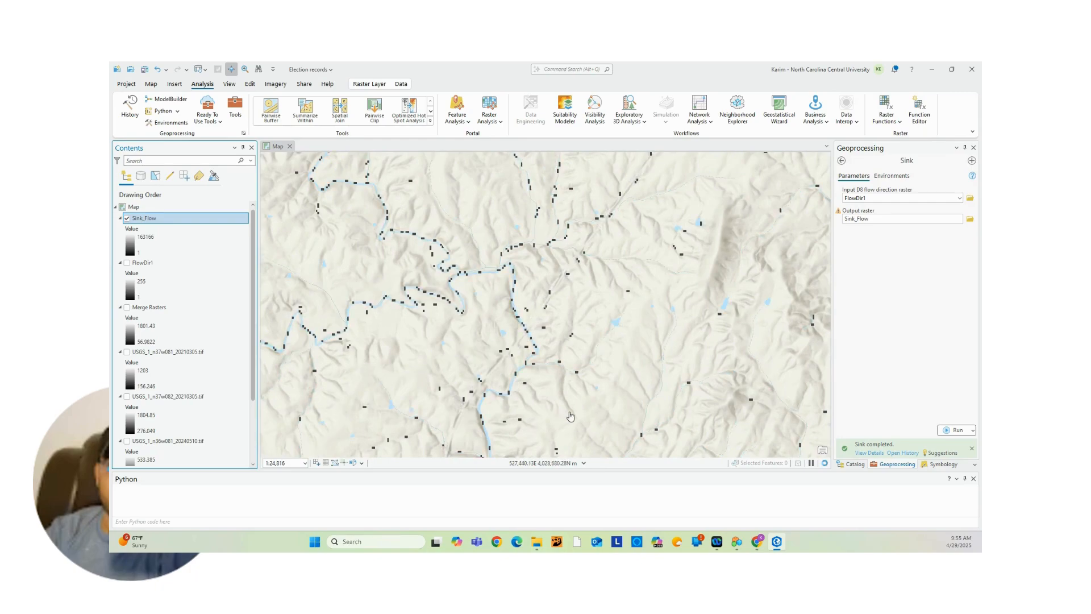
Step: Find the Fill tool and set Sink_Flow as its input surface raster
scroll(600, 313, "up", 2)
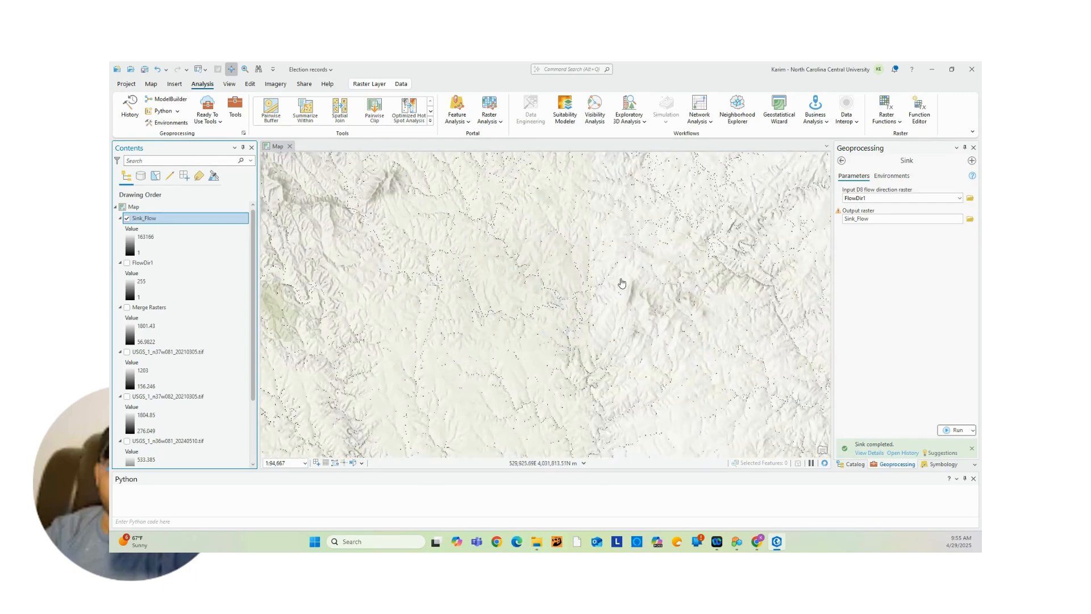
scroll(546, 313, "down", 1)
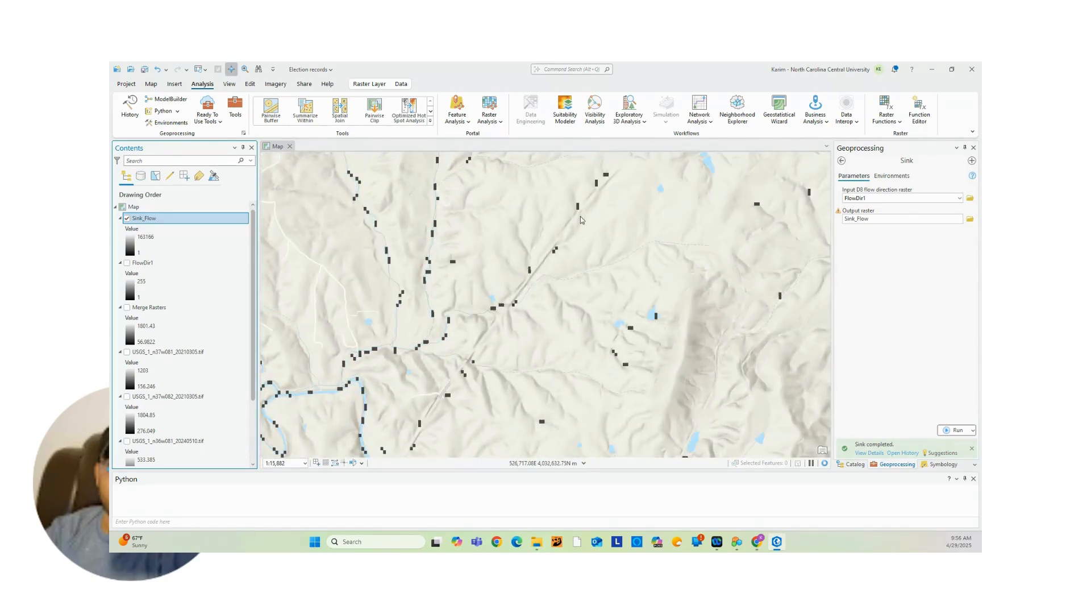
left_click(842, 161)
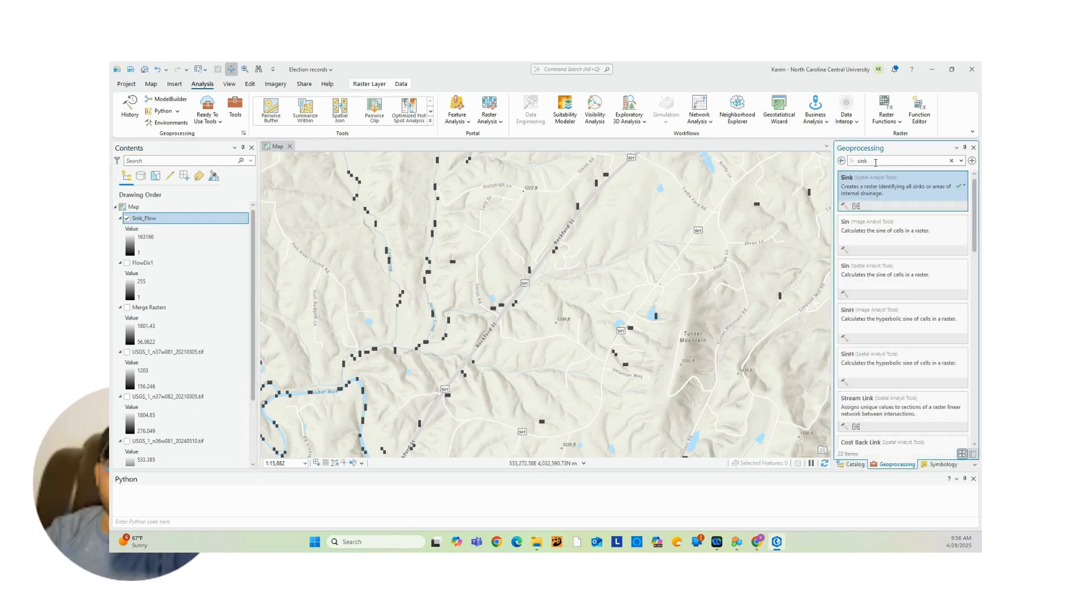
left_click_drag(876, 163, 857, 165)
type("fill")
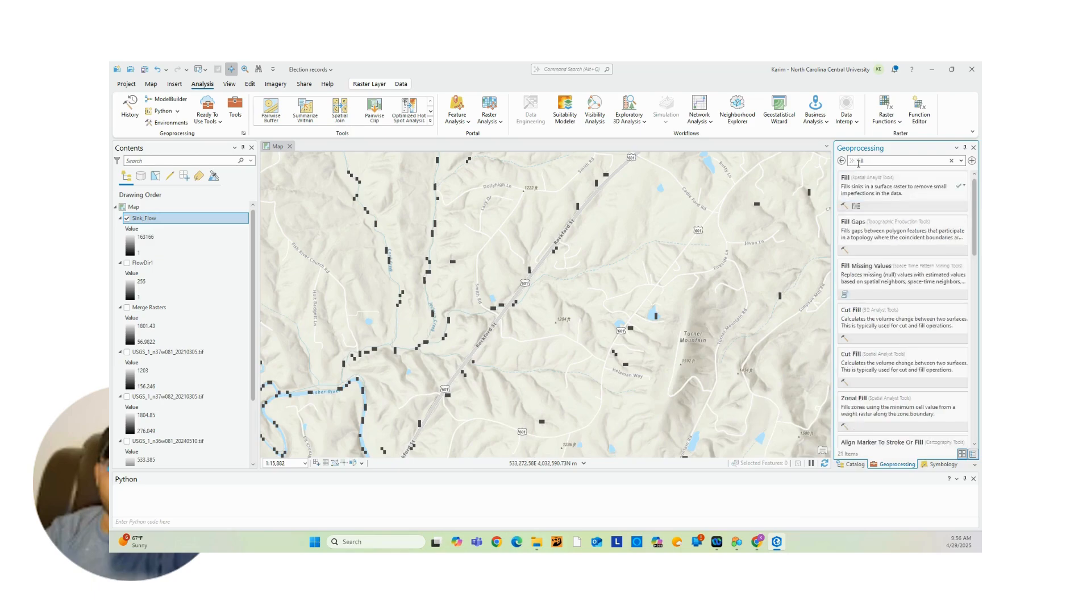
left_click(877, 187)
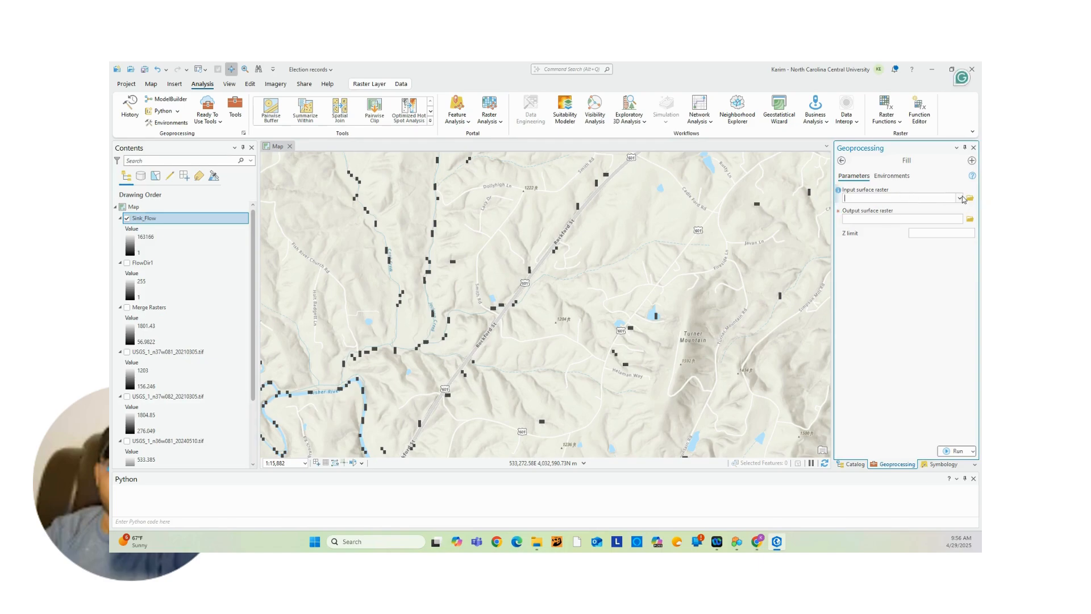
left_click(961, 198)
left_click(890, 212)
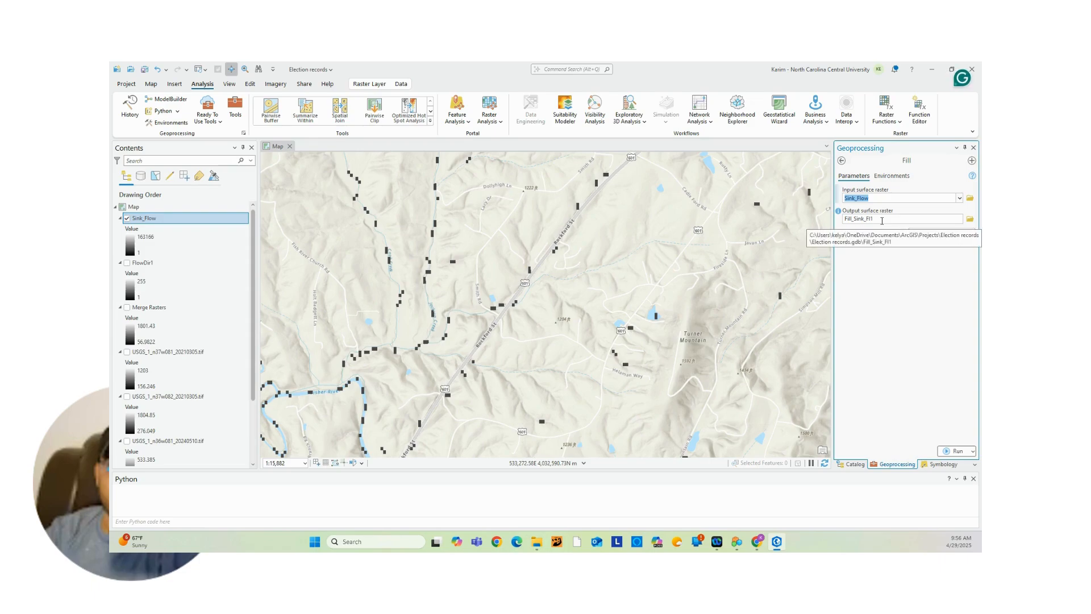
Step: Name the output surface raster Fill_Sink and run the Fill tool
left_click(883, 220)
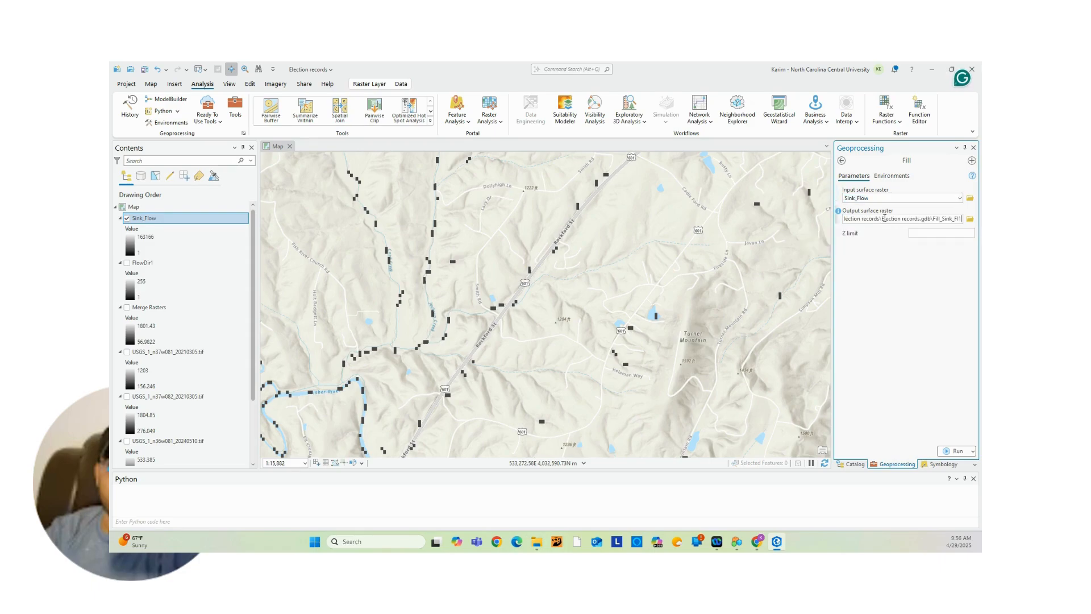
key("BackSpace")
key("BackSpace")
key("BackSpace")
left_click(956, 450)
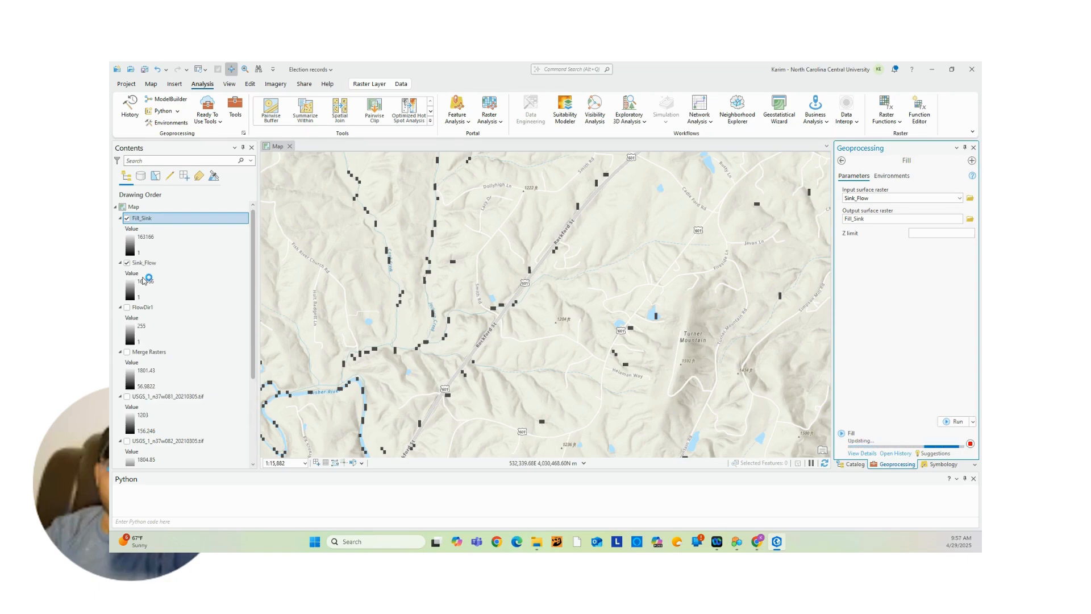
Step: Hide the Sink_Flow layer and toggle Fill_Sink off and on to check its cells
left_click(137, 263)
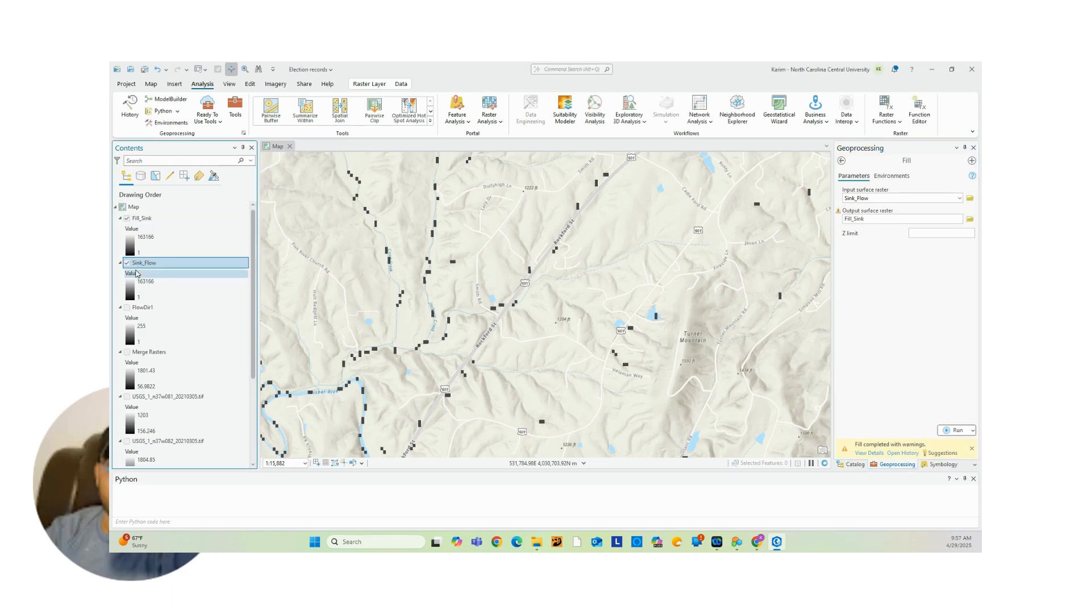
left_click(127, 263)
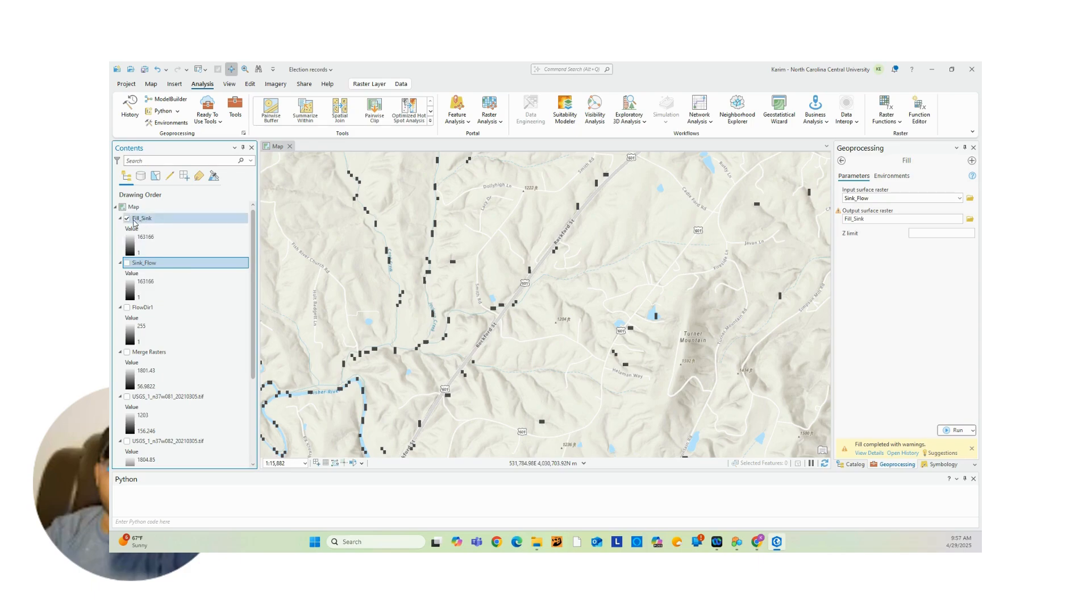
left_click(126, 219)
left_click(126, 218)
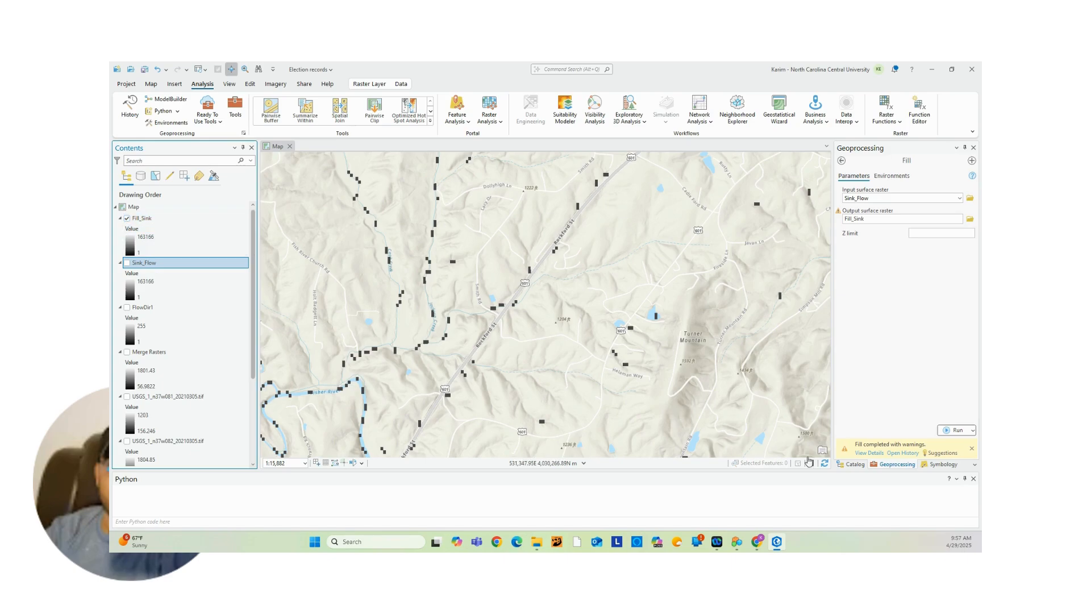
Step: Dismiss the Fill tool's completion message and view the Fill_Sink cells across the wider area
left_click(883, 453)
left_click(972, 449)
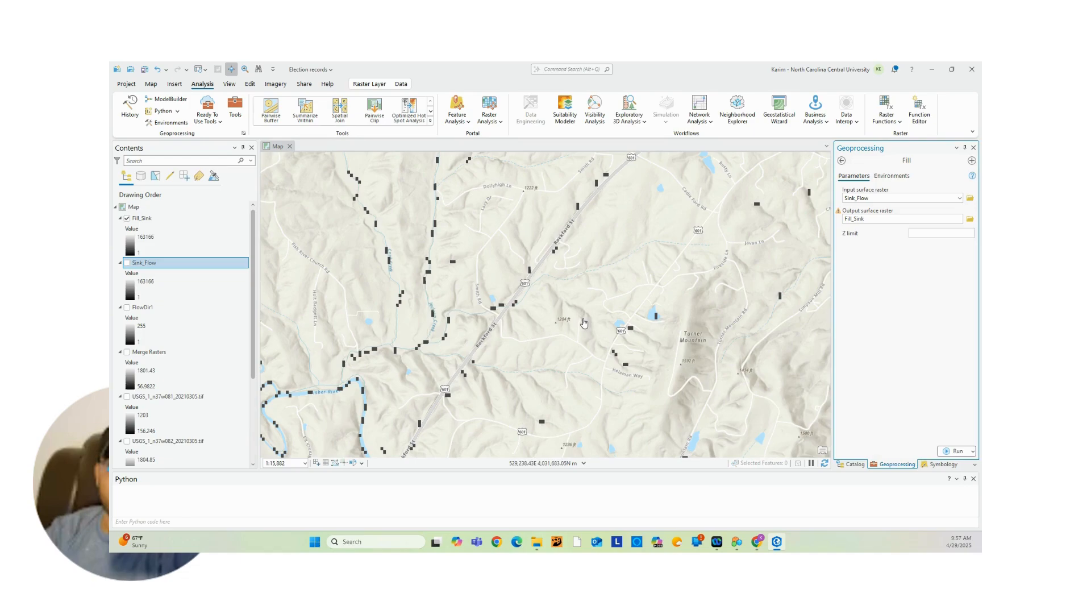
scroll(493, 287, "down", 4)
scroll(494, 290, "down", 5)
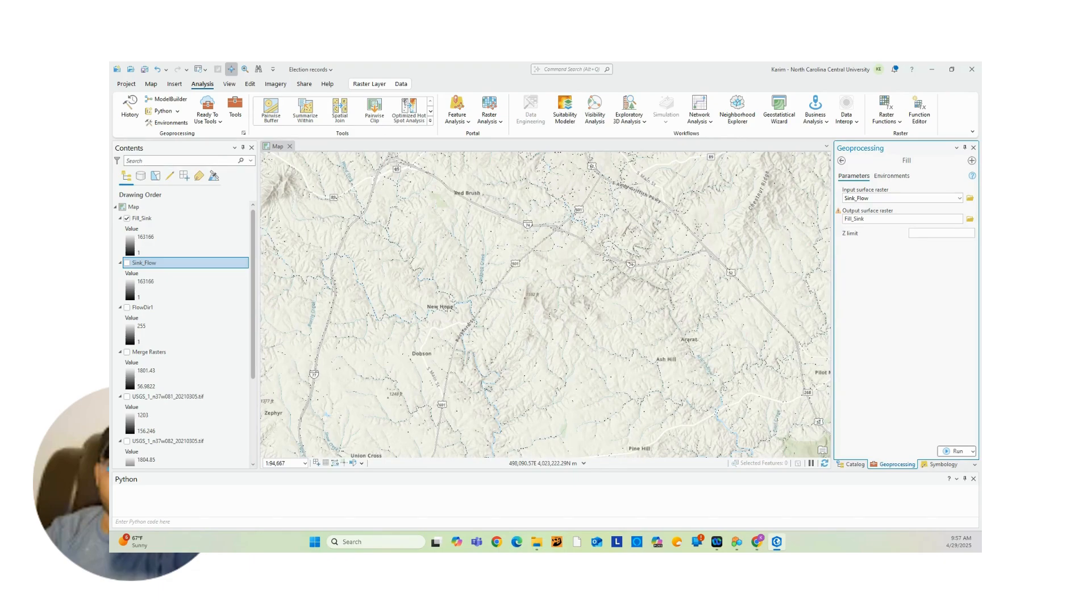
Step: Find the Flow Direction tool and run it on Fill_Sink with output FlowDir_Fill1 and the D8 flow direction type
left_click(842, 160)
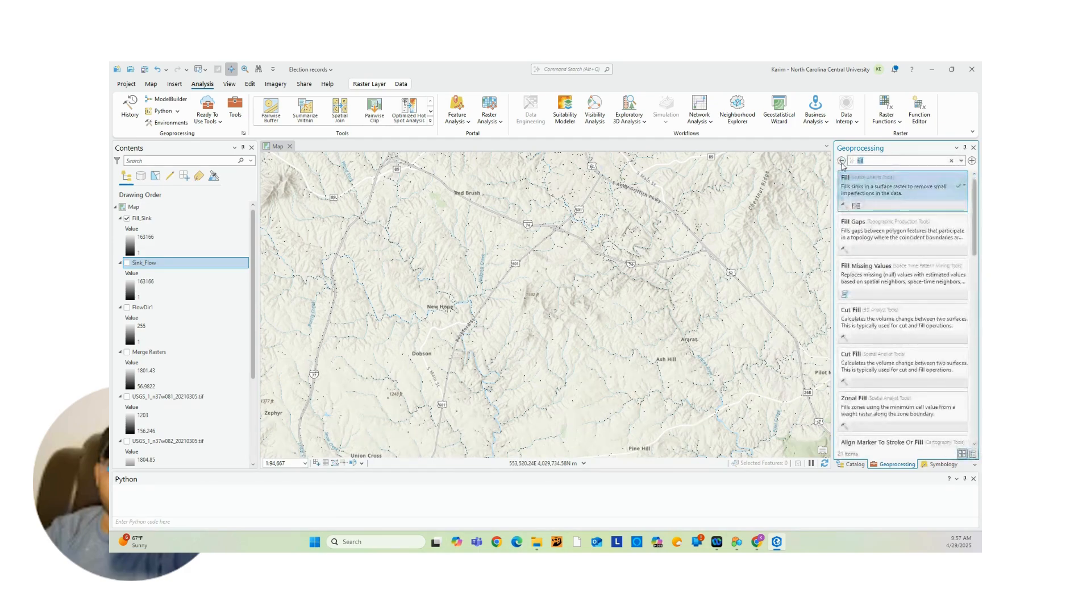
type("flow")
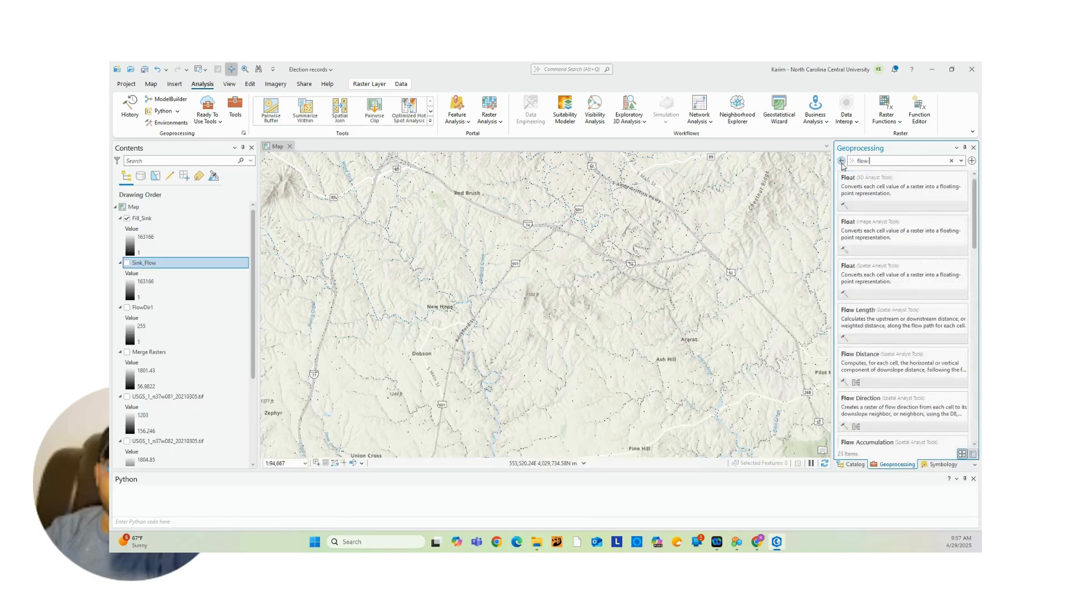
type(" dire")
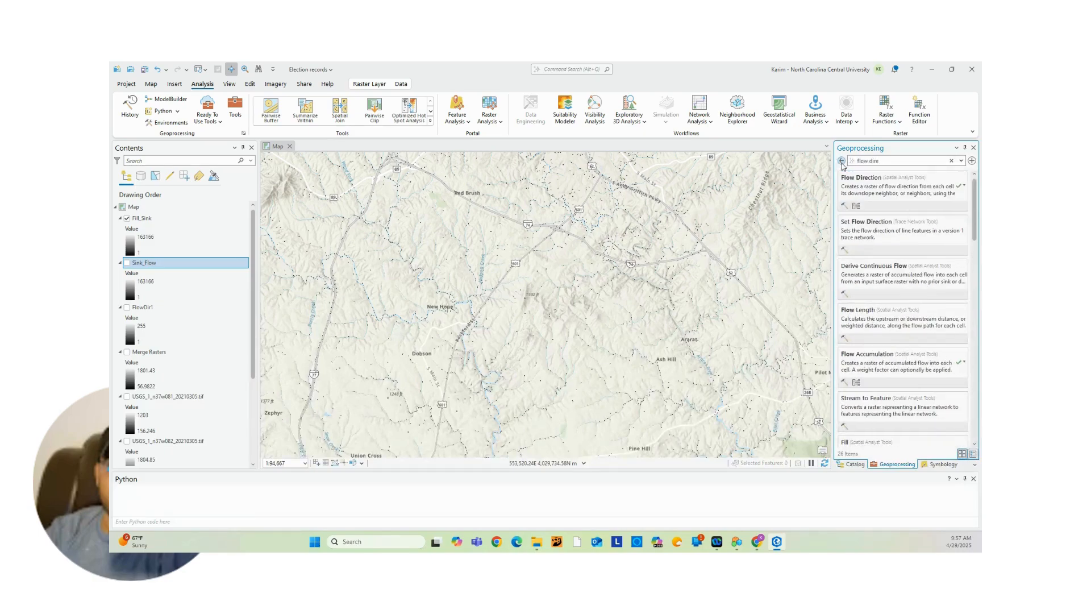
left_click(889, 186)
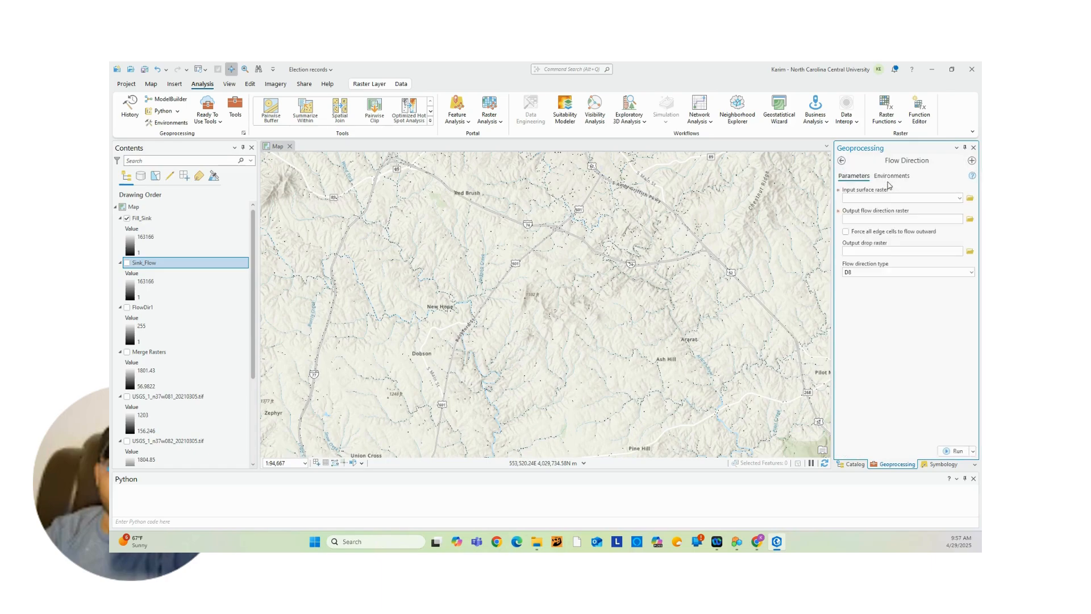
left_click(959, 198)
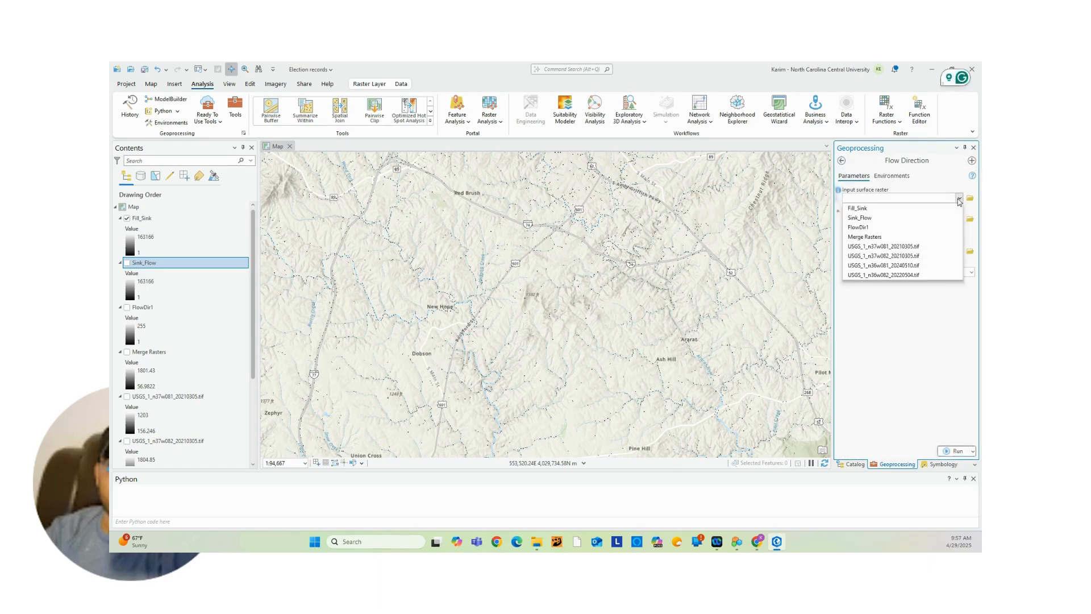
left_click(895, 212)
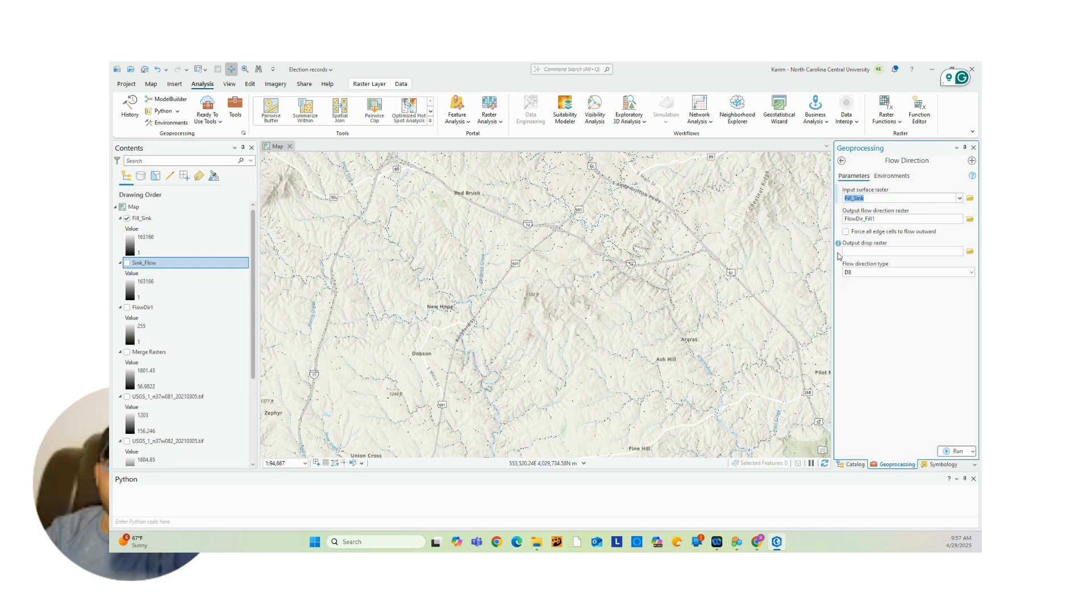
left_click(891, 217)
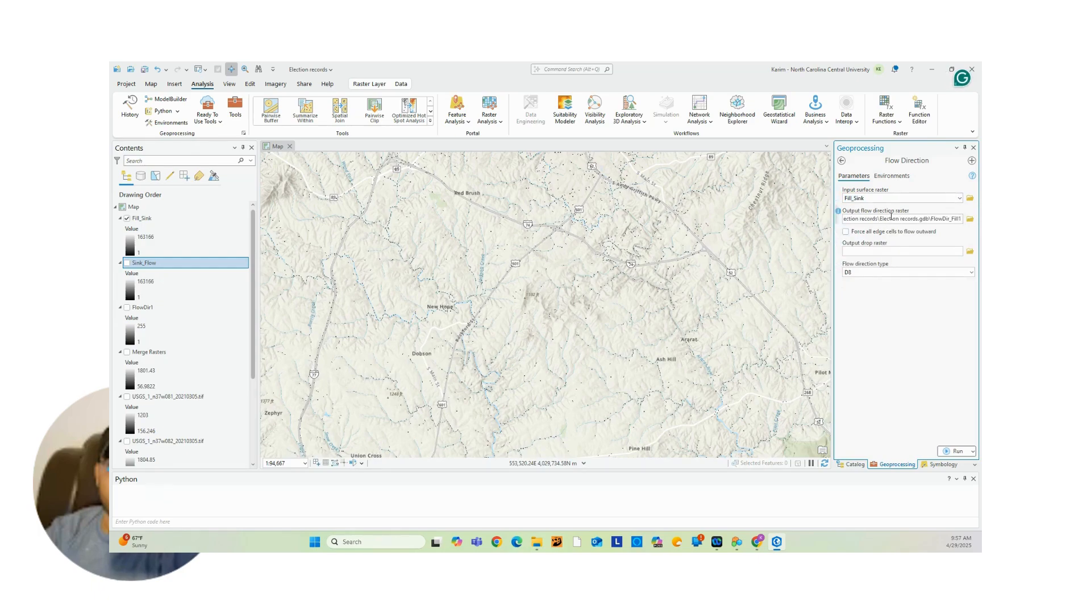
left_click(956, 451)
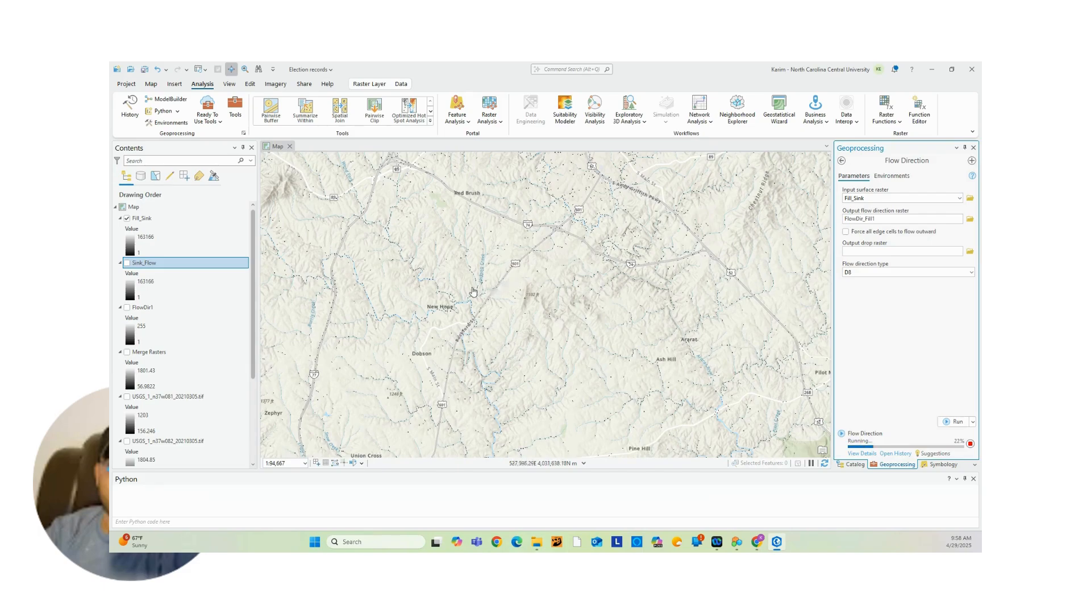
Step: Examine the Fill_Sink cells along the streams around New Hope and Dobson at several scales
scroll(474, 292, "up", 3)
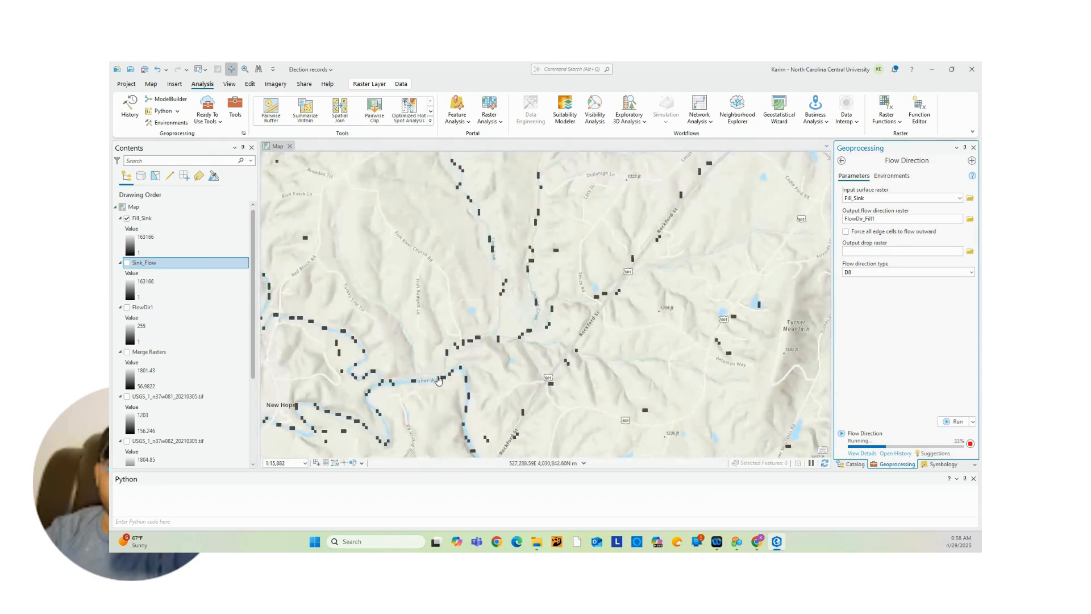
scroll(500, 354, "down", 5)
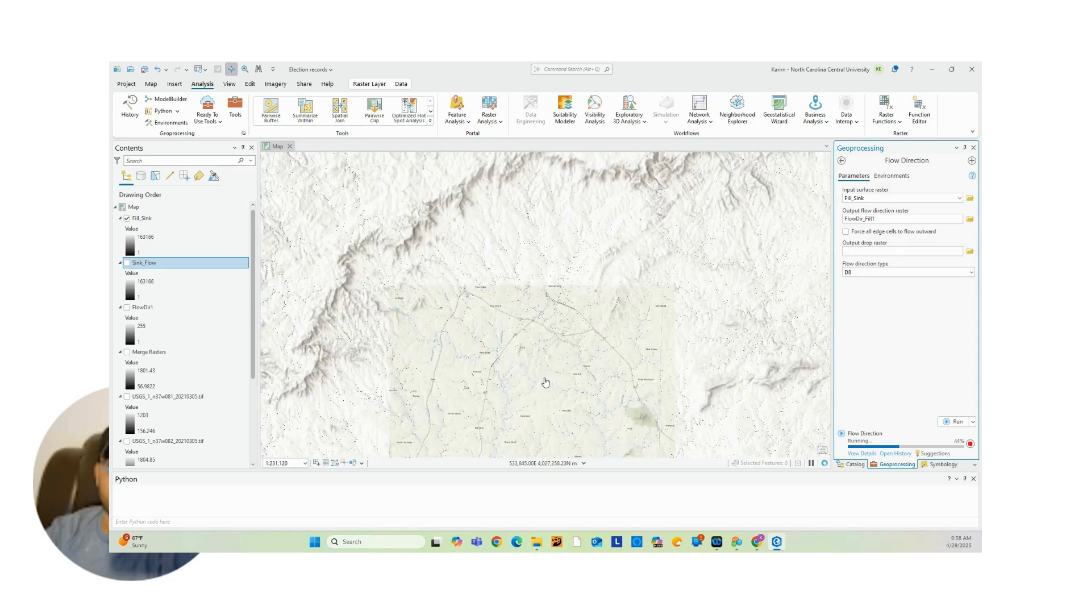
scroll(534, 369, "up", 4)
scroll(499, 284, "down", 1)
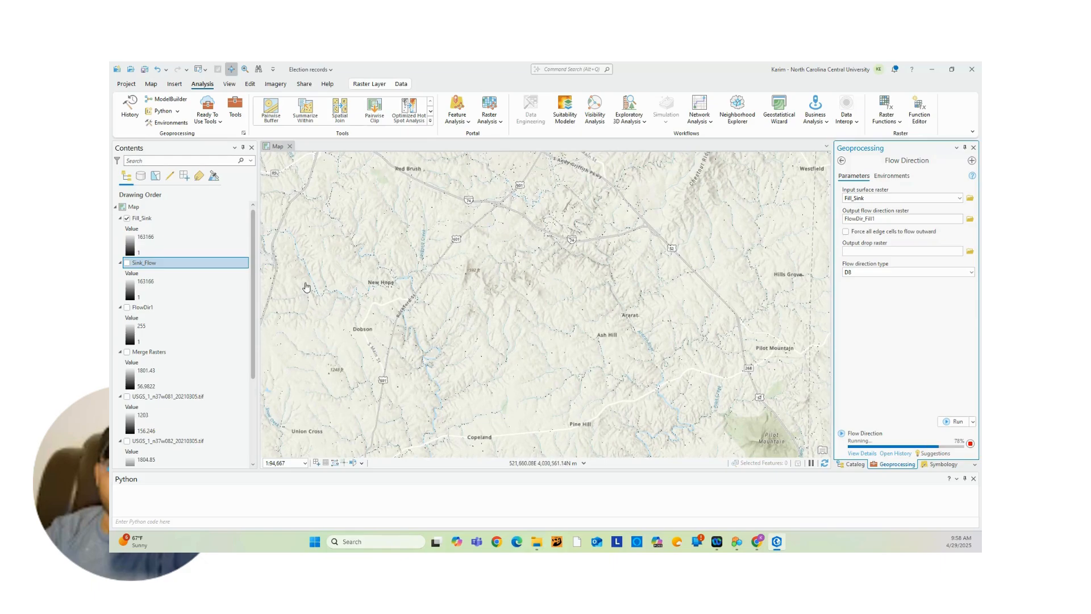
scroll(307, 288, "up", 3)
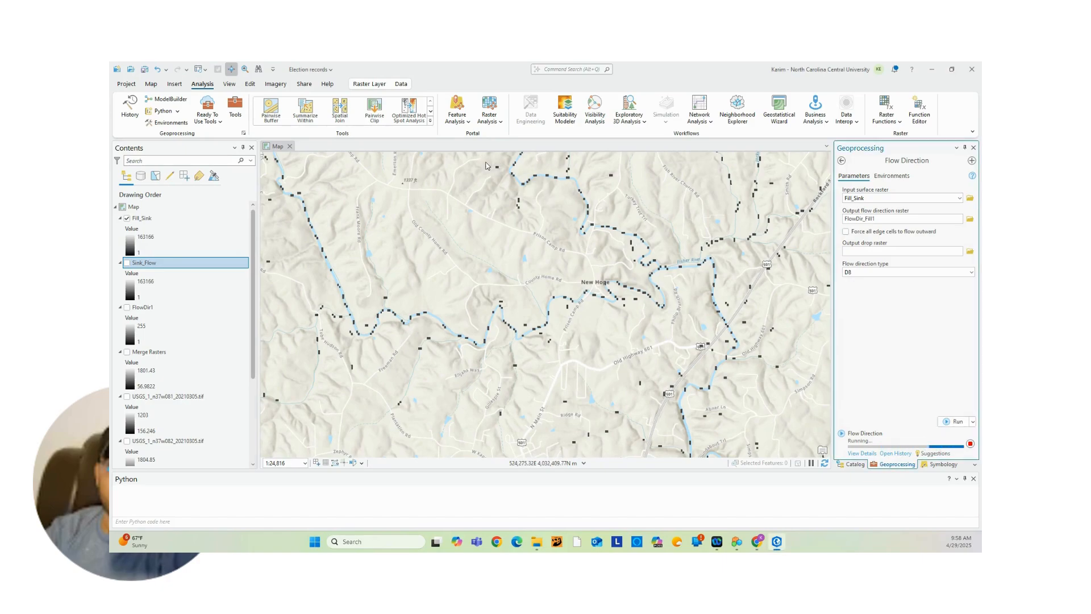
scroll(512, 336, "down", 4)
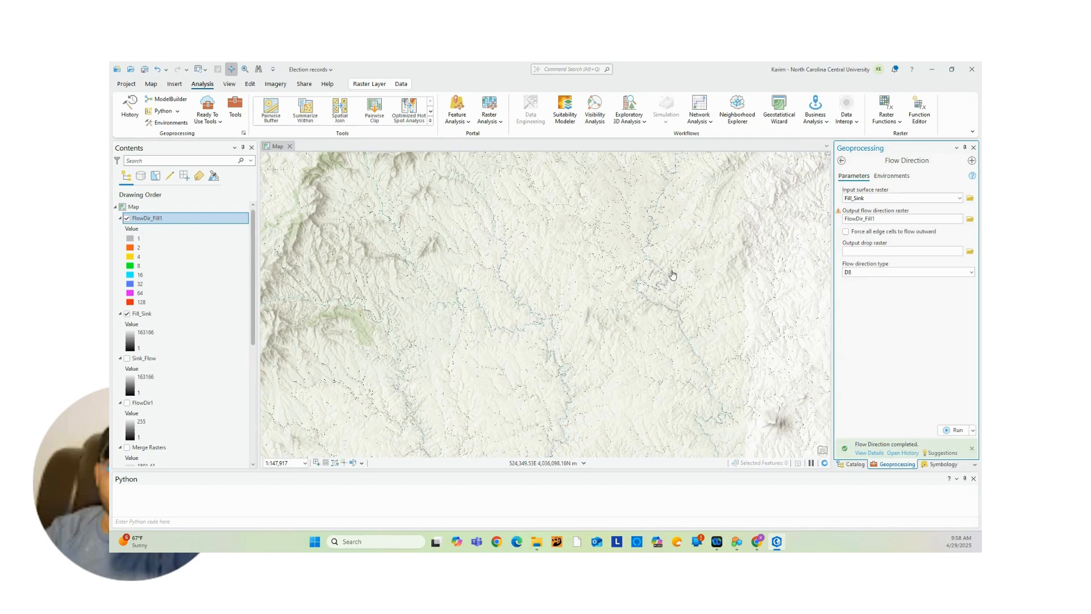
Step: Examine the FlowDir_Fill1 direction values around Salisbury and High Rock Lake, toggling the layer off and on to compare
scroll(519, 287, "down", 2)
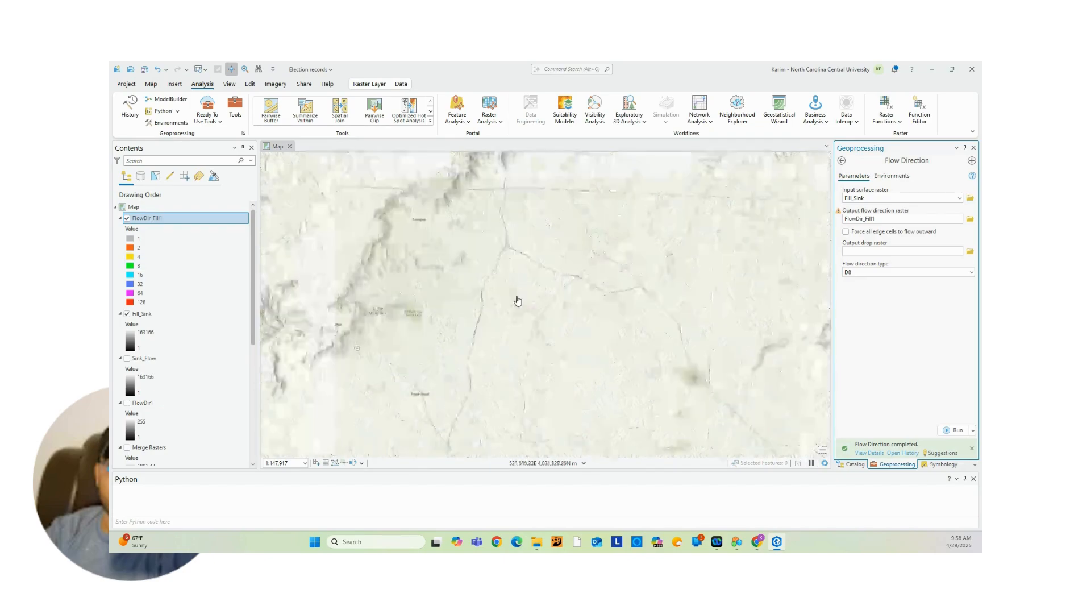
scroll(517, 301, "up", 10)
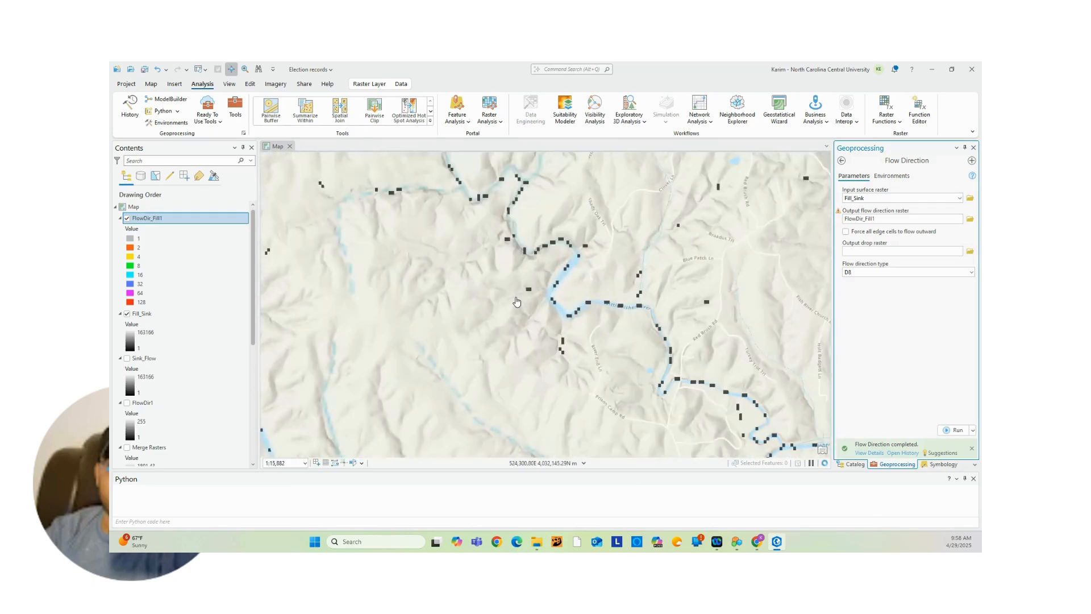
scroll(517, 302, "down", 10)
scroll(516, 301, "down", 5)
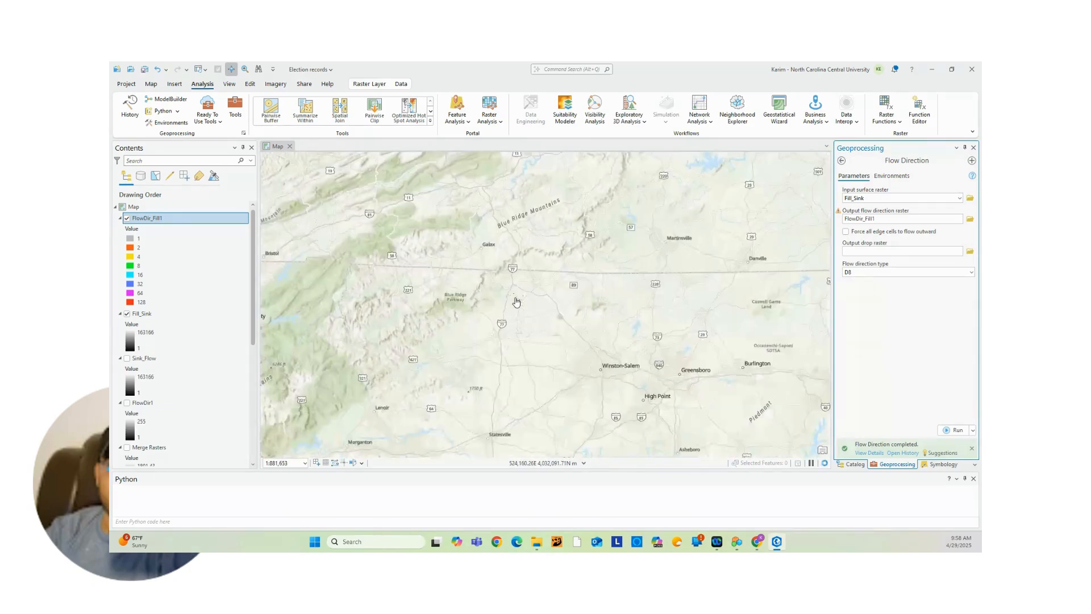
left_click_drag(633, 440, 583, 382)
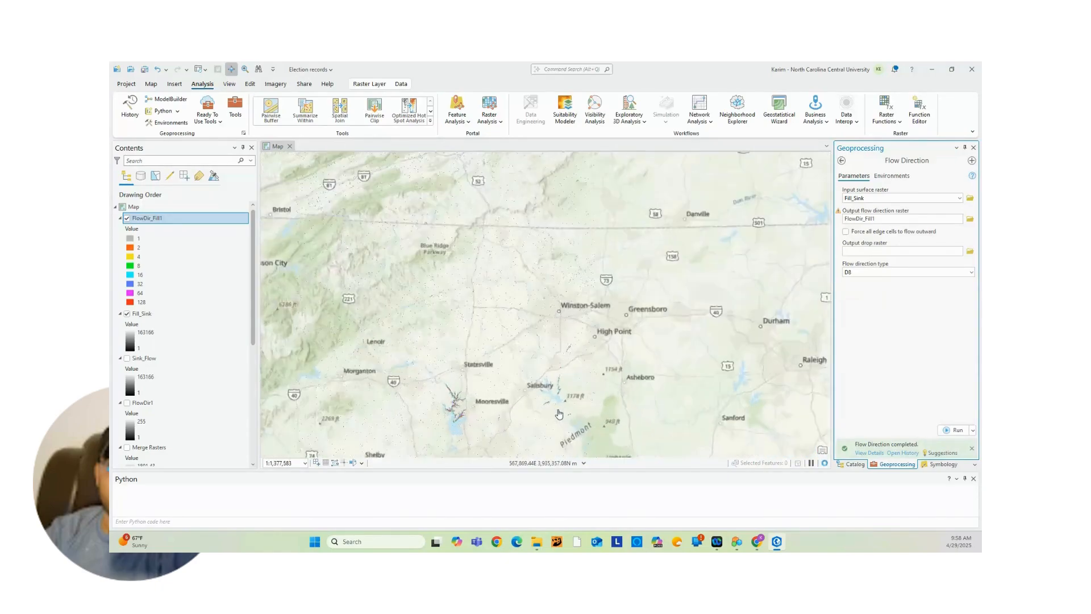
scroll(554, 420, "up", 7)
scroll(575, 226, "up", 3)
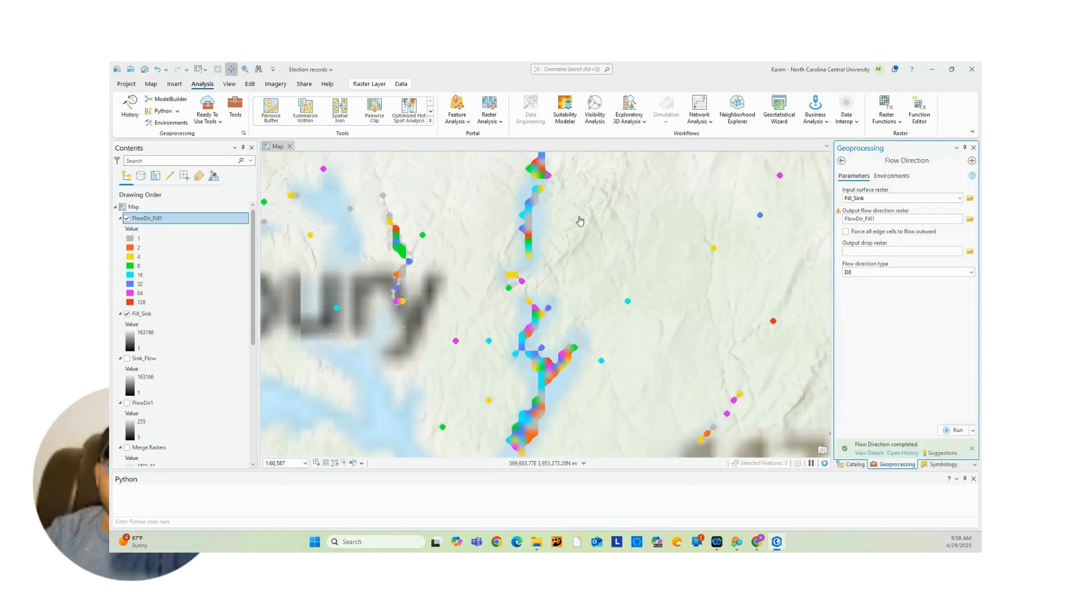
scroll(574, 236, "down", 1)
scroll(569, 292, "down", 4)
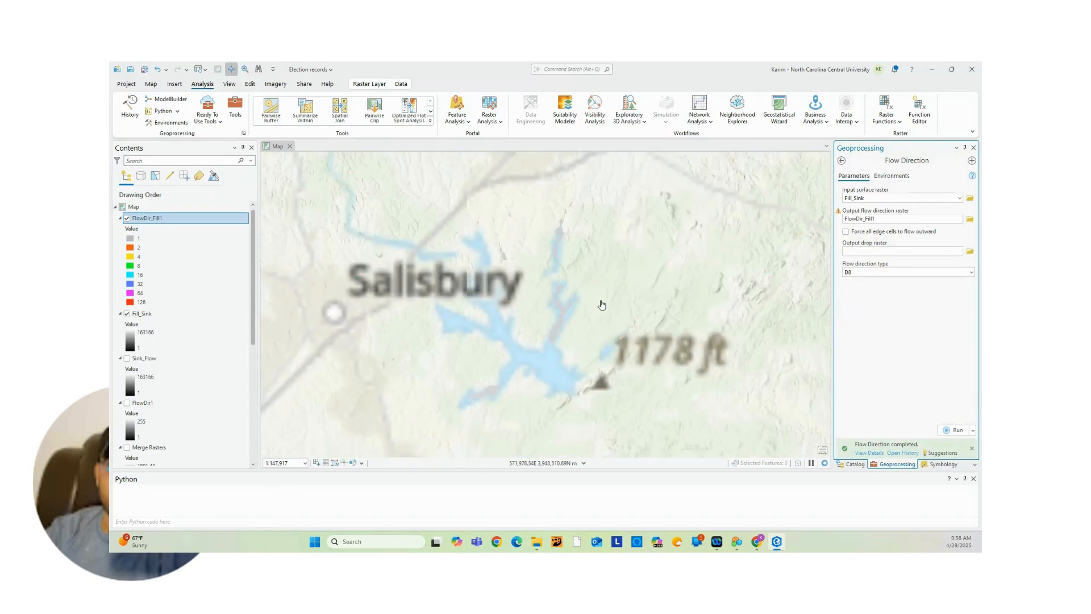
scroll(545, 284, "up", 4)
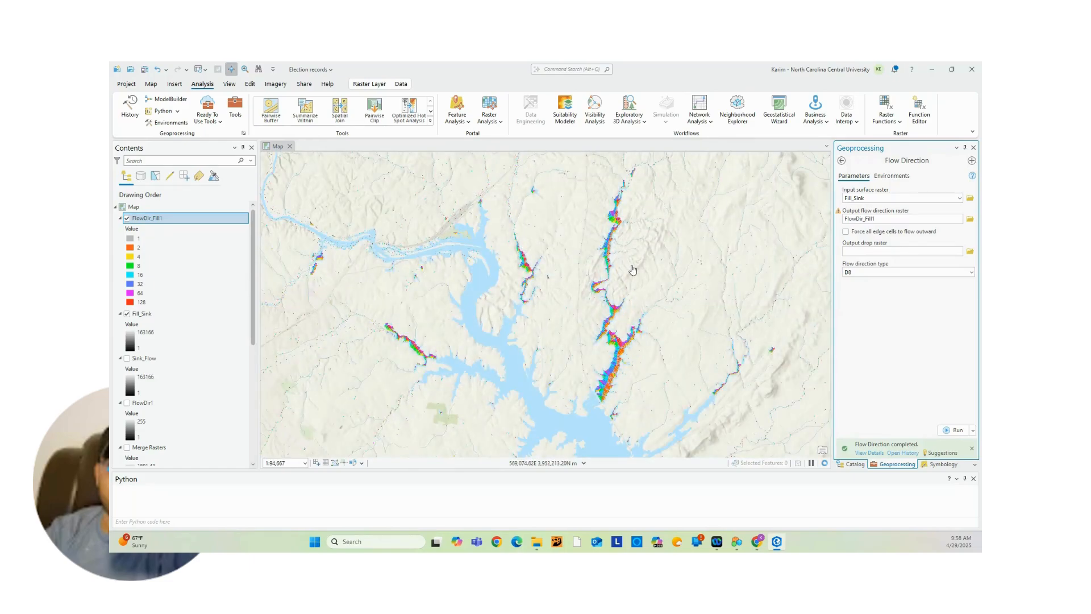
left_click(128, 218)
left_click(127, 218)
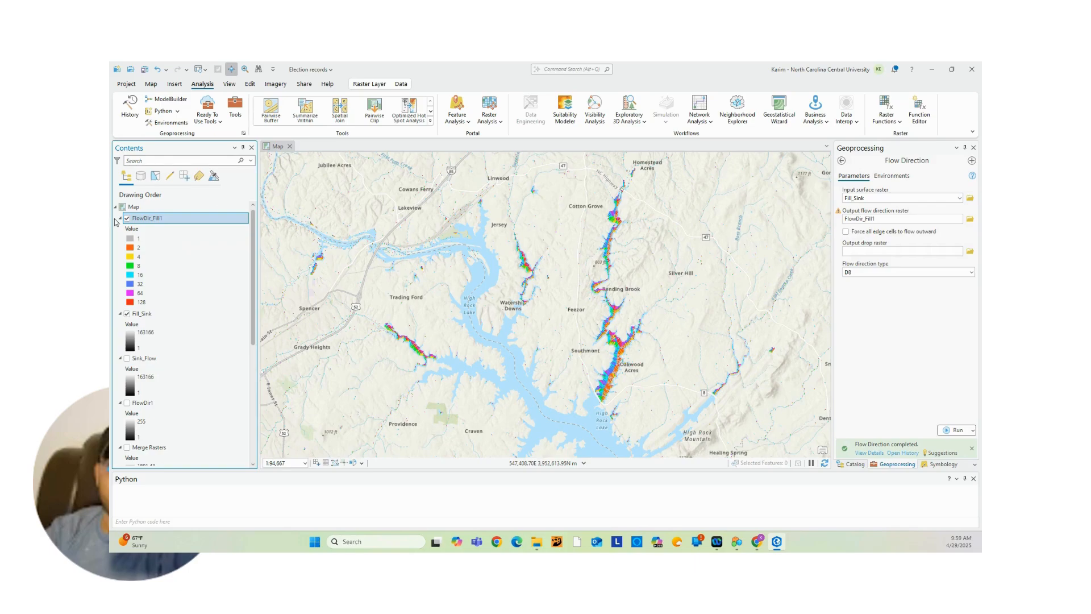
Step: Find the Flow Accumulation tool and run it on FlowDir_Fill1 with output FlowAcc_Flow1, Float data type and D8 flow direction type
left_click(842, 162)
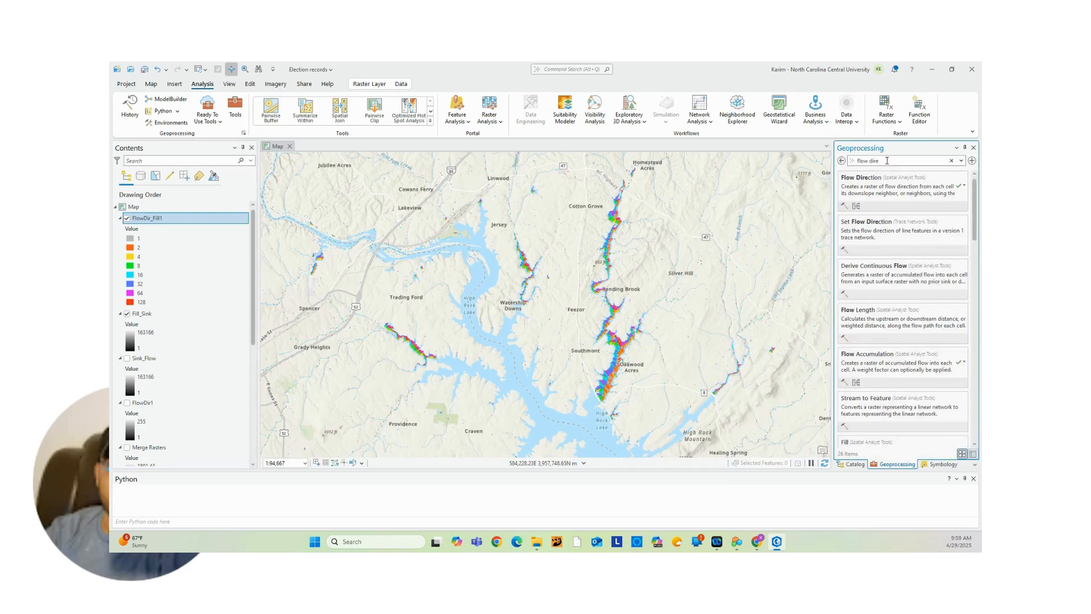
type("accum")
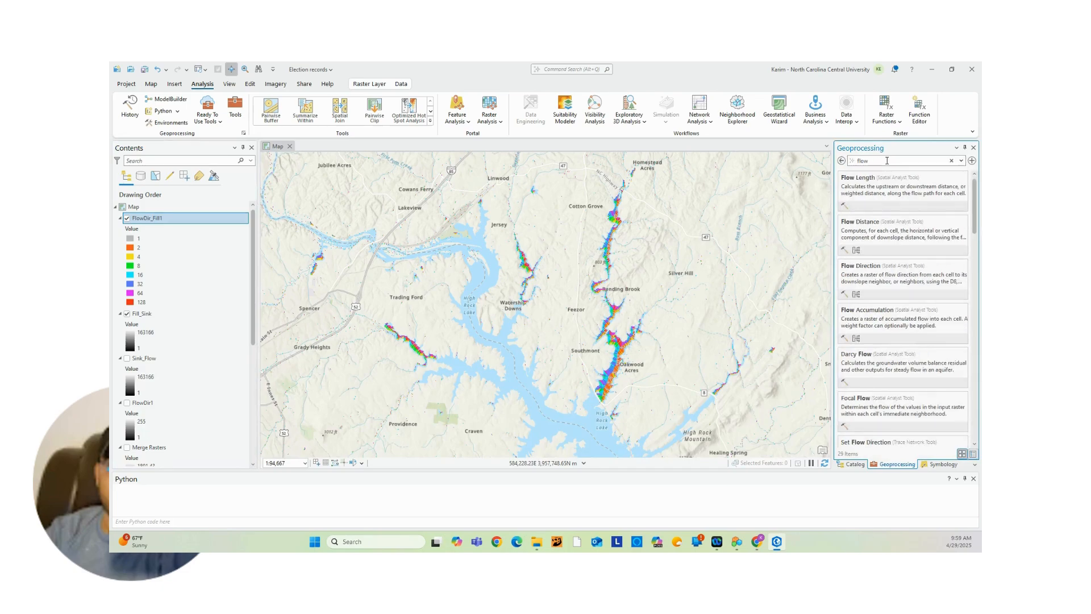
type("ulation")
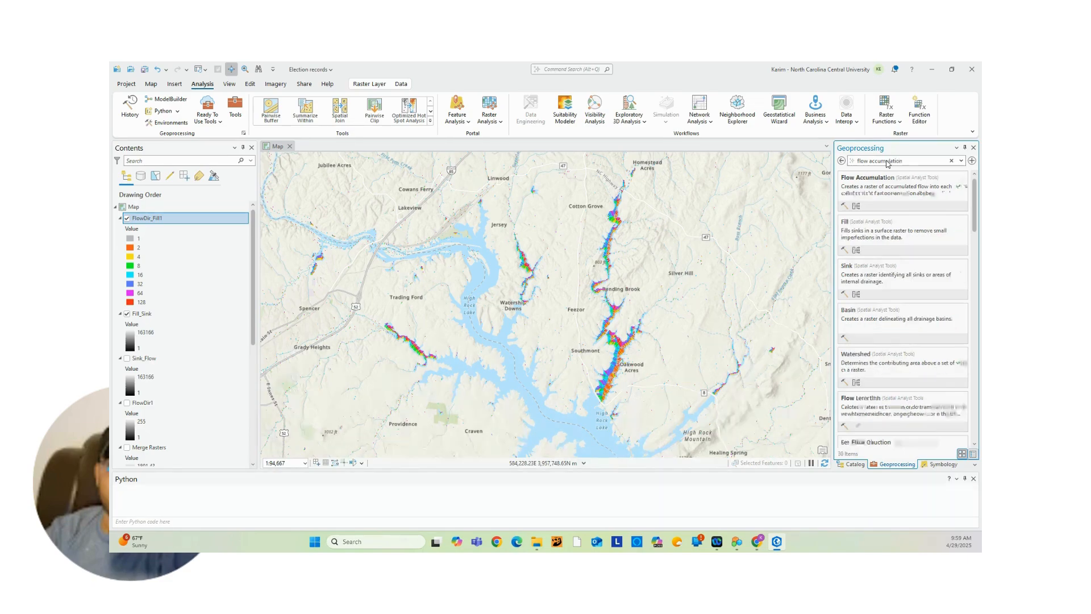
left_click(914, 190)
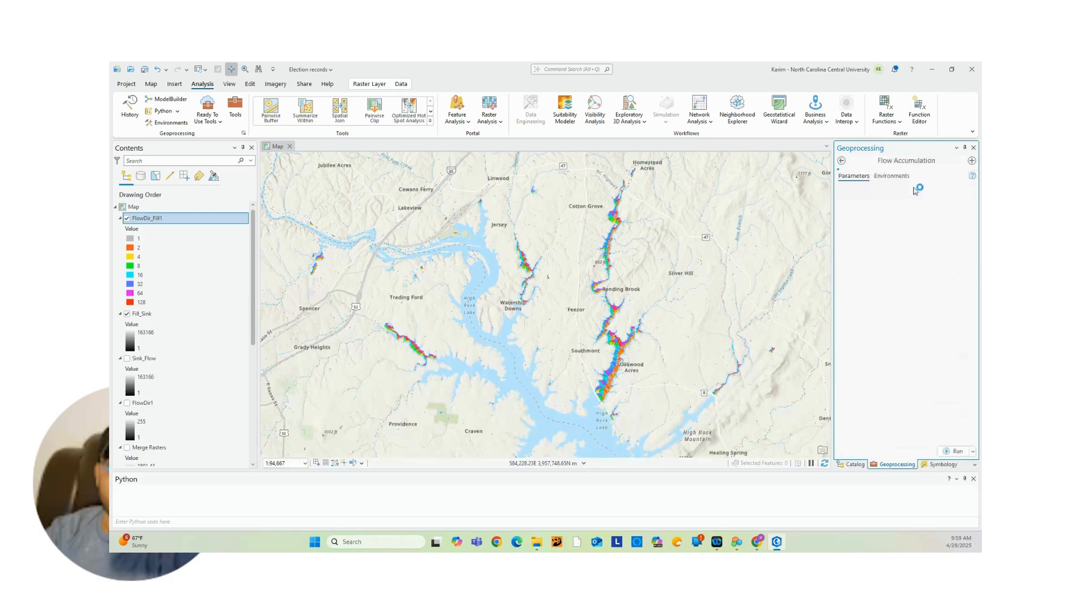
left_click(914, 197)
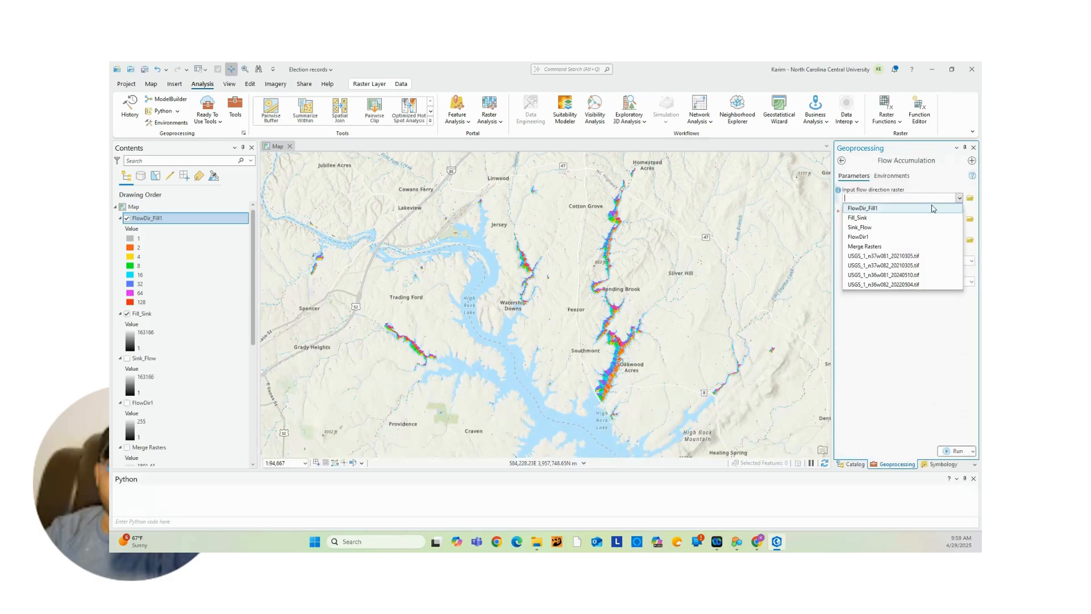
left_click(890, 210)
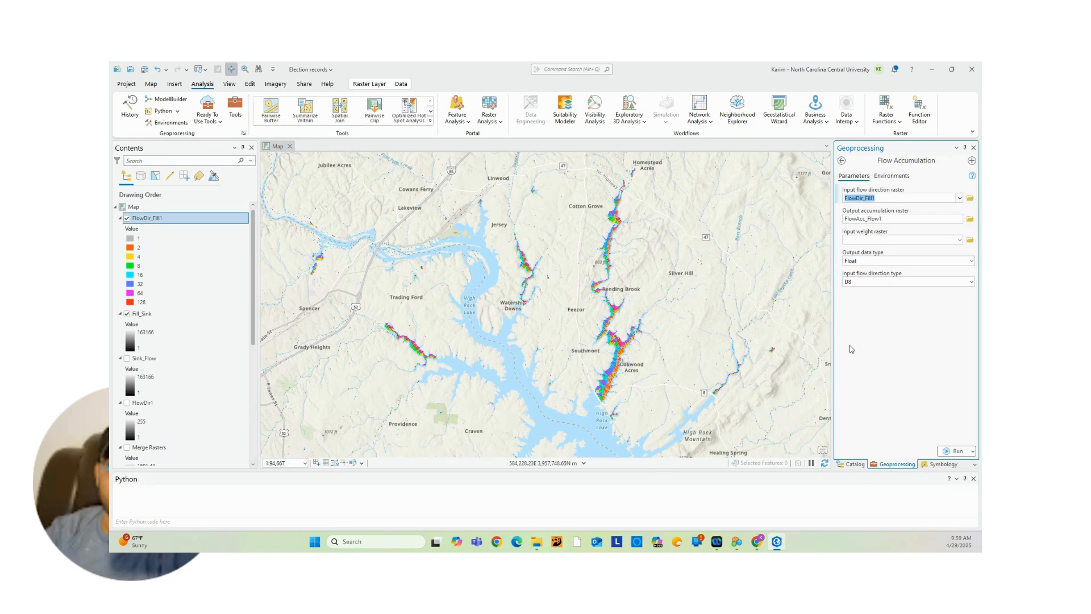
left_click(955, 451)
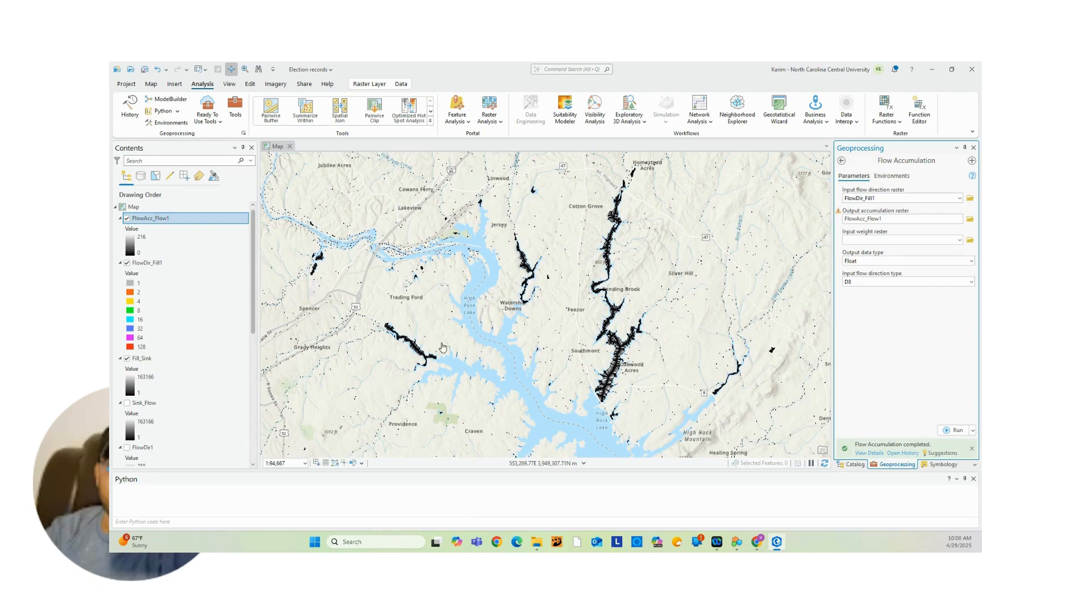
Step: Examine the FlowAcc_Flow1 cells from High Rock Lake out to the wider area around Statesville and Salisbury
scroll(609, 277, "down", 2)
scroll(609, 277, "down", 2)
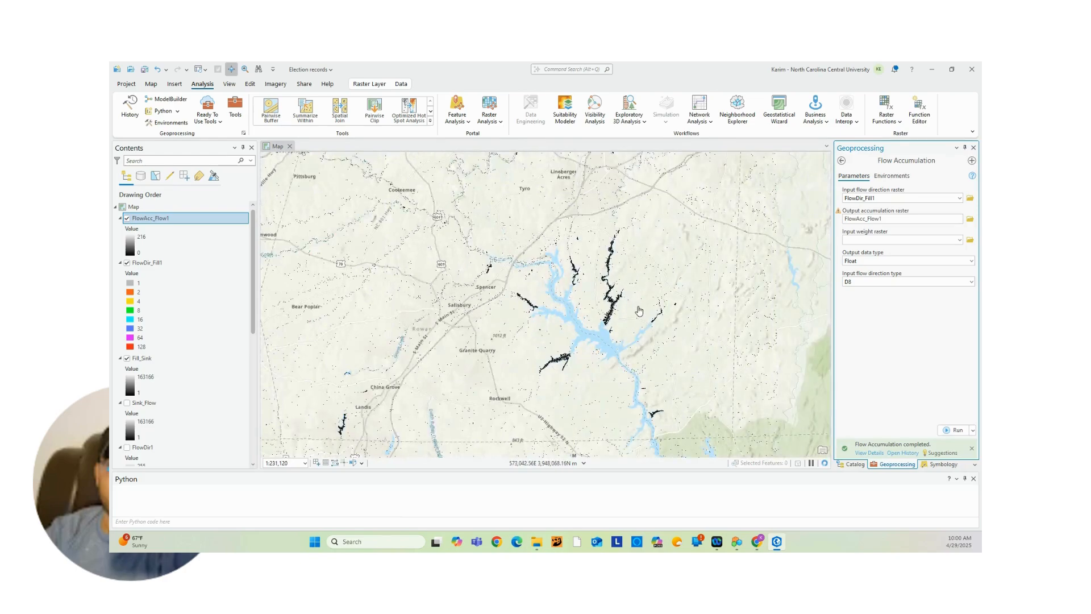
scroll(642, 311, "down", 2)
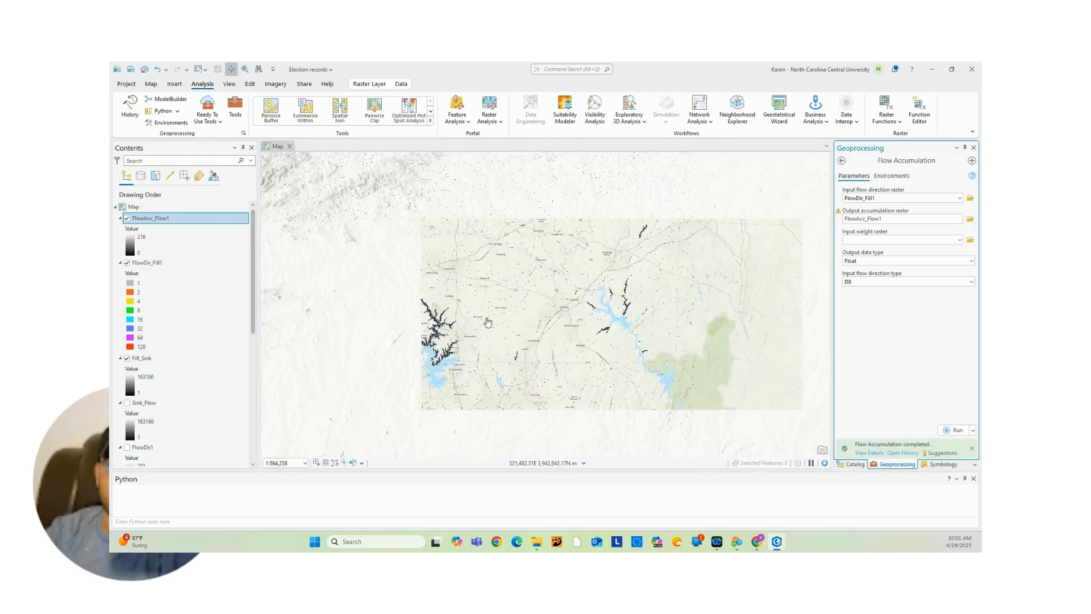
scroll(448, 300, "down", 1)
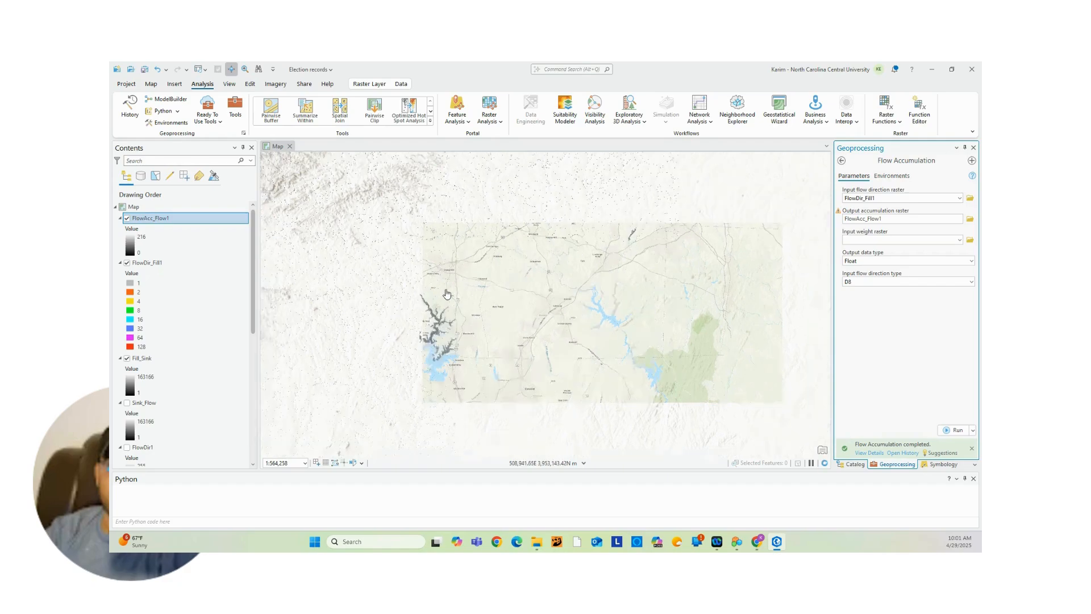
scroll(470, 276, "up", 1)
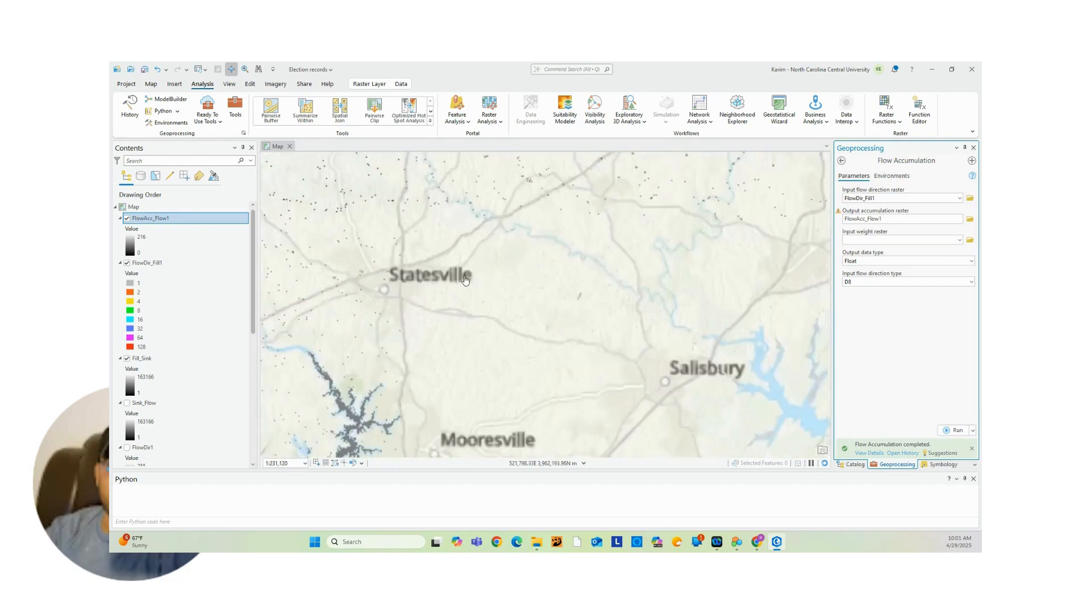
Step: Review the Value and Count records in FlowAcc_Flow1's attribute table, selecting rows 138 and 137 in turn, and close the table
right_click(162, 220)
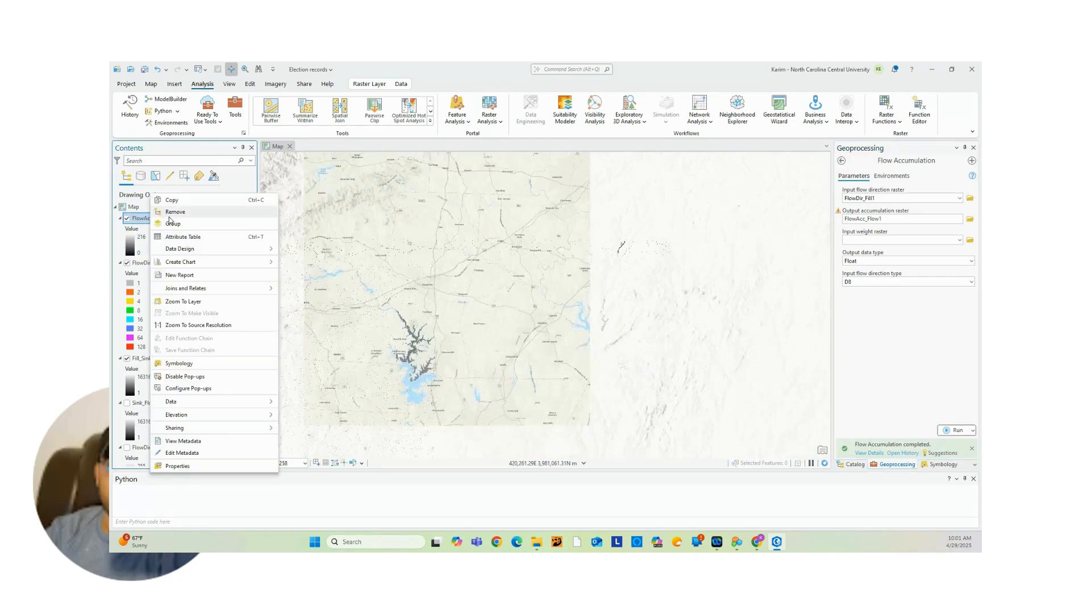
left_click(198, 240)
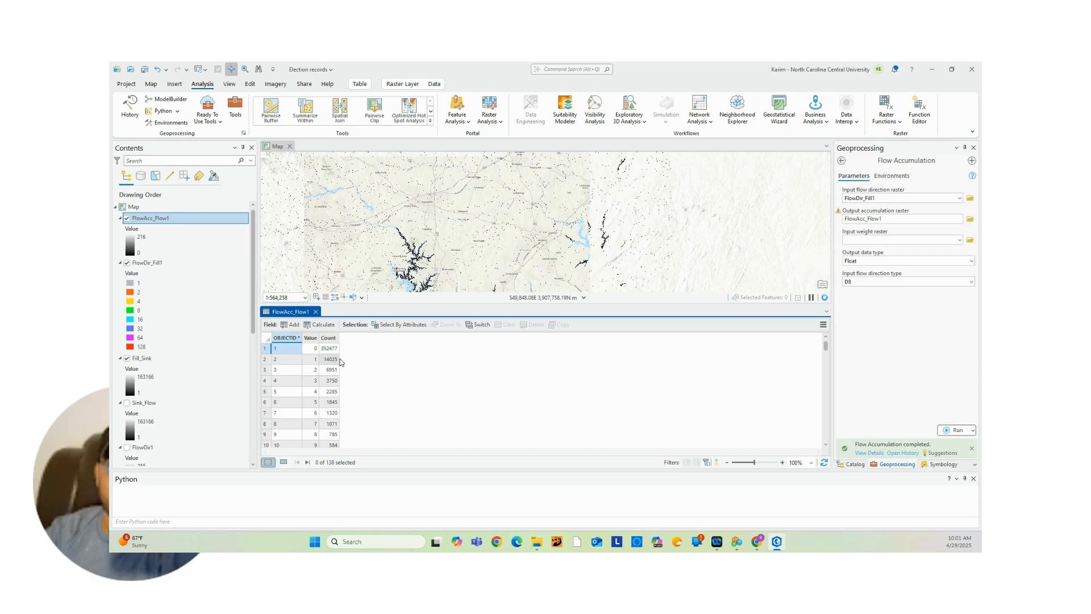
scroll(352, 358, "down", 12)
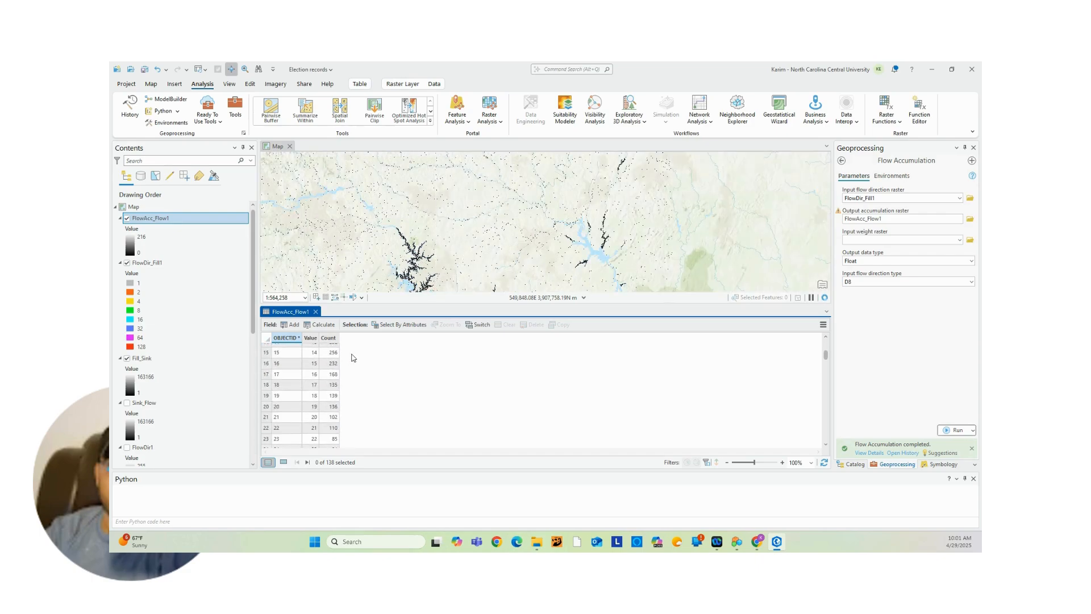
scroll(351, 358, "down", 14)
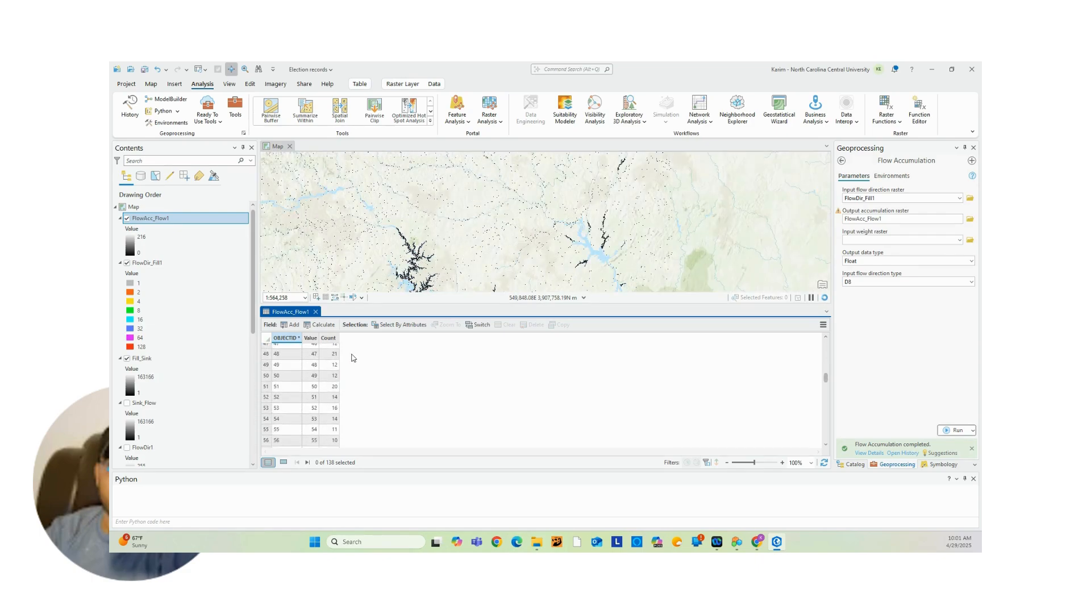
scroll(352, 358, "down", 18)
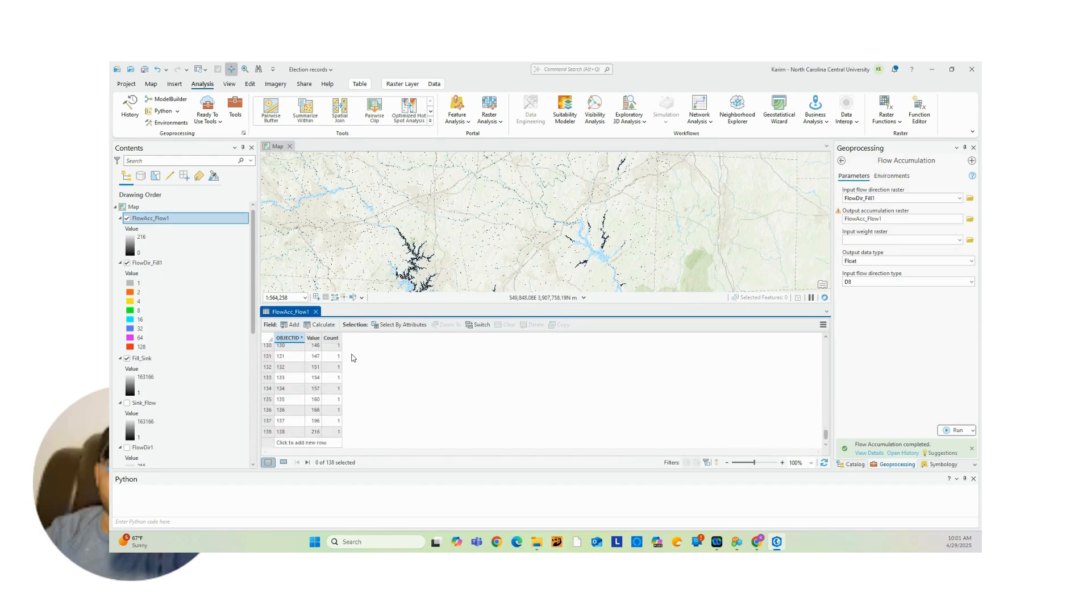
left_click(268, 432)
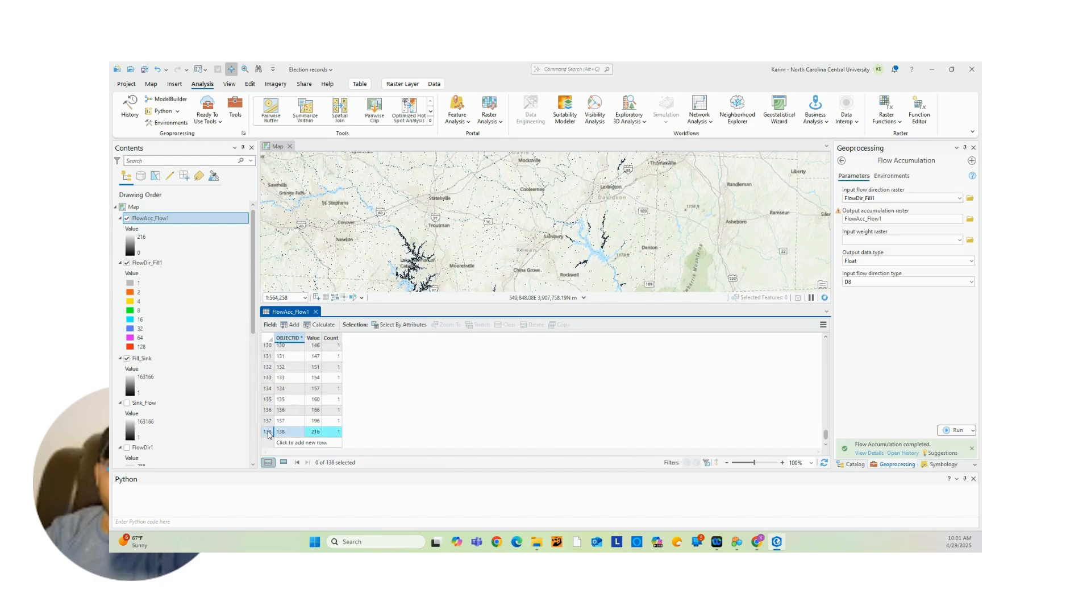
left_click(270, 421)
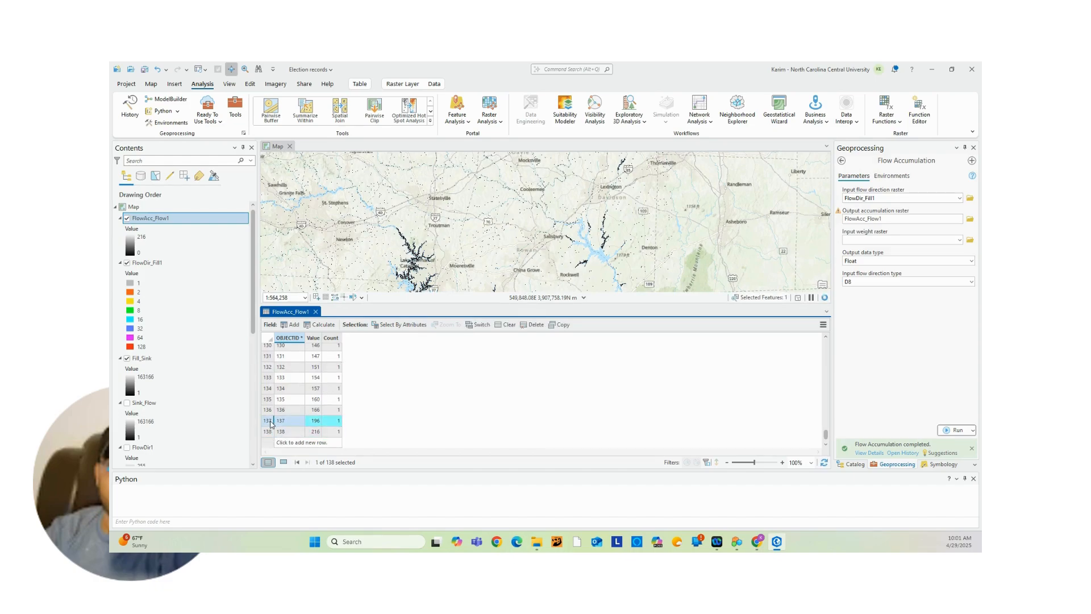
left_click(315, 312)
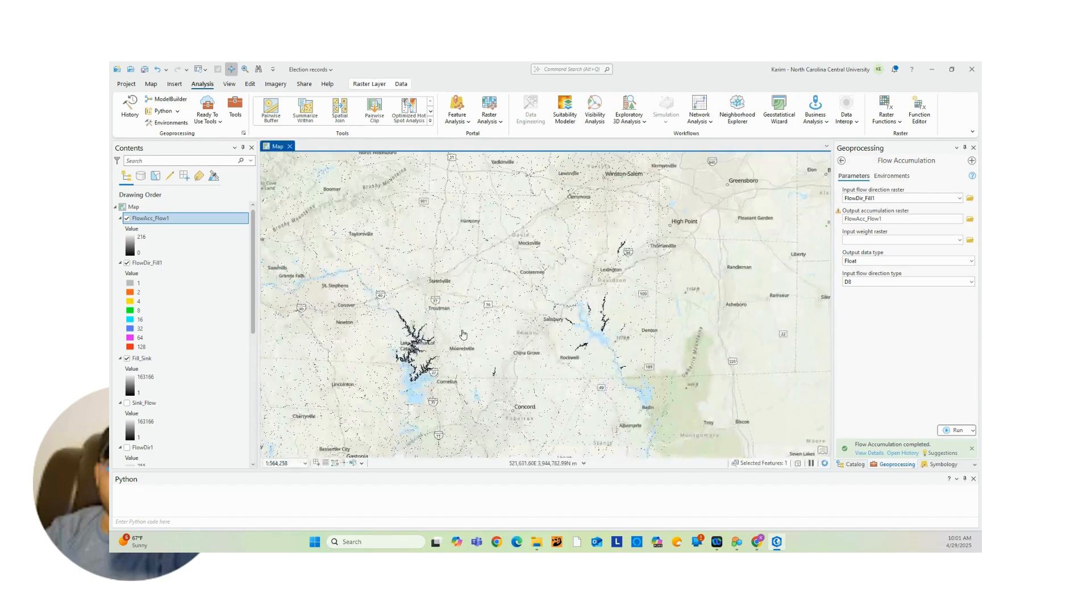
Step: View the full extent of the FlowAcc_Flow1 cells across the region around Charlotte and Winston-Salem, and switch to another open window
scroll(464, 335, "down", 2)
scroll(464, 335, "down", 2)
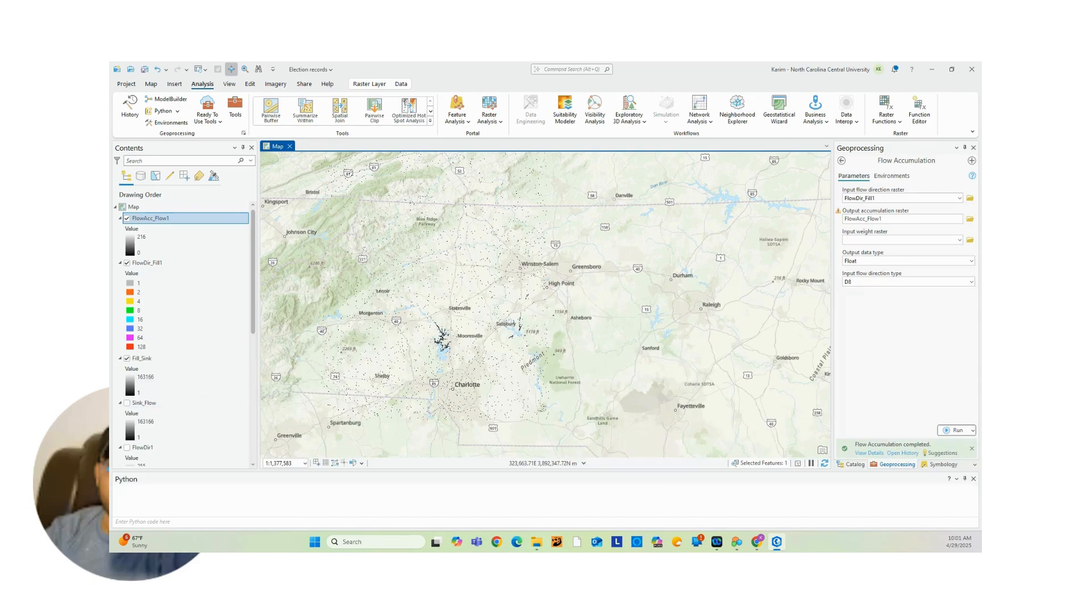
key("alt+Tab")
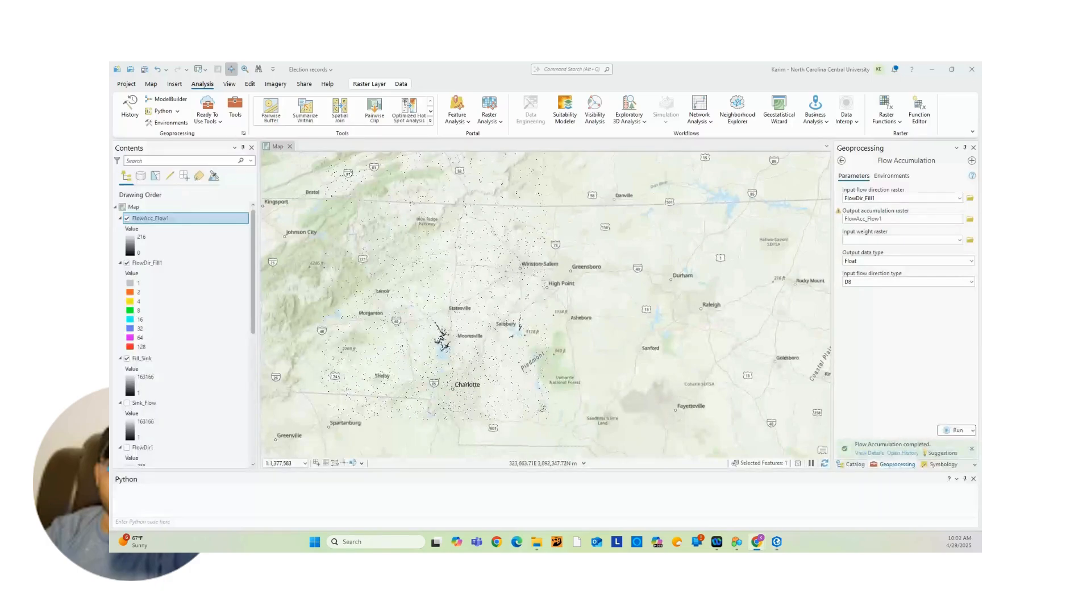